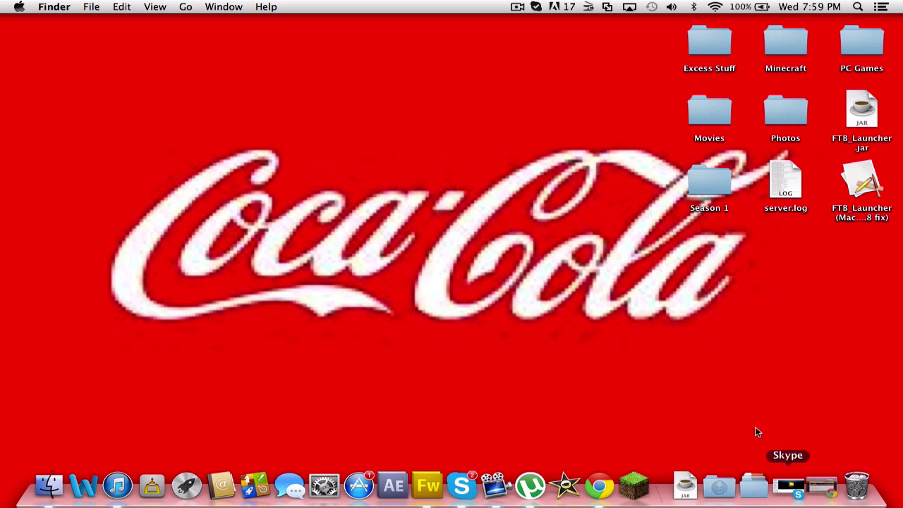
Step: Download Rei's Minimap v3.3_04 for Minecraft 1.5 through its adf.ly link
{"action": "left_click", "coordinate": [822, 485]}
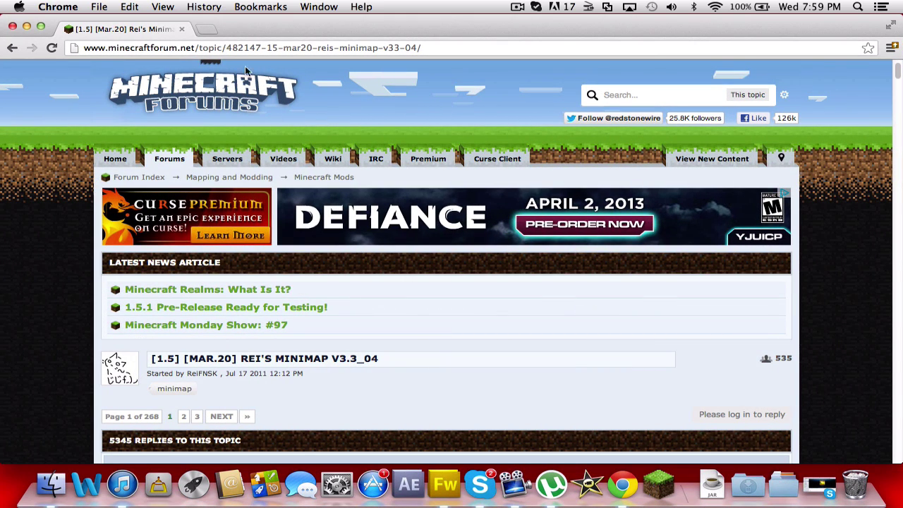
{"action": "scroll", "coordinate": [283, 158], "scroll_direction": "down", "scroll_amount": 1}
{"action": "scroll", "coordinate": [368, 152], "scroll_direction": "down", "scroll_amount": 10}
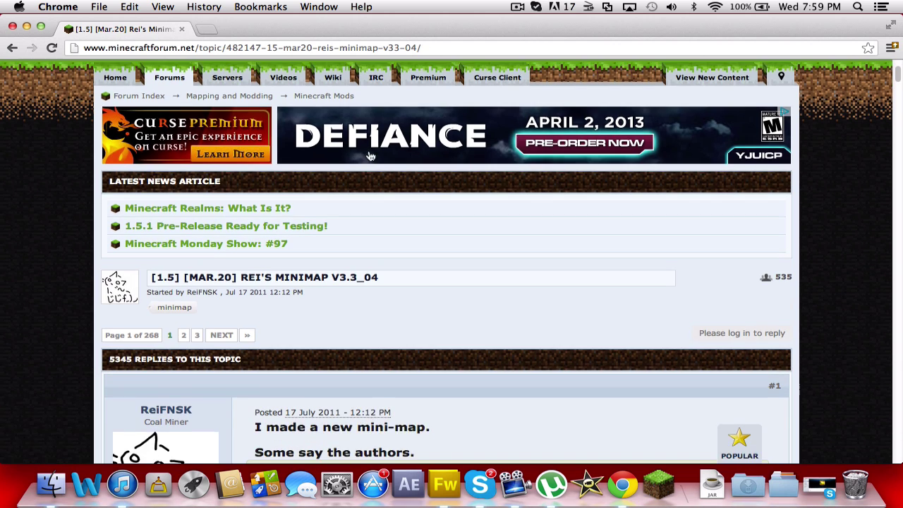
{"action": "scroll", "coordinate": [367, 155], "scroll_direction": "down", "scroll_amount": 5}
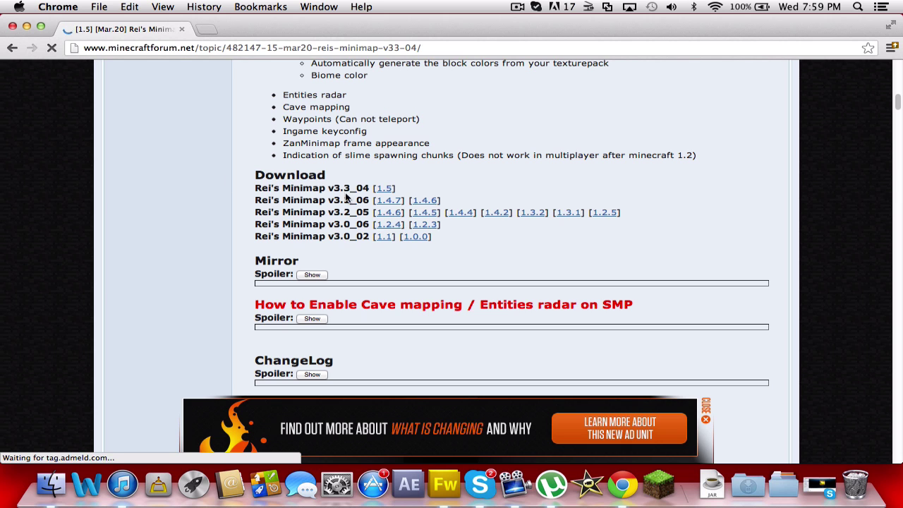
{"action": "left_click", "coordinate": [387, 189]}
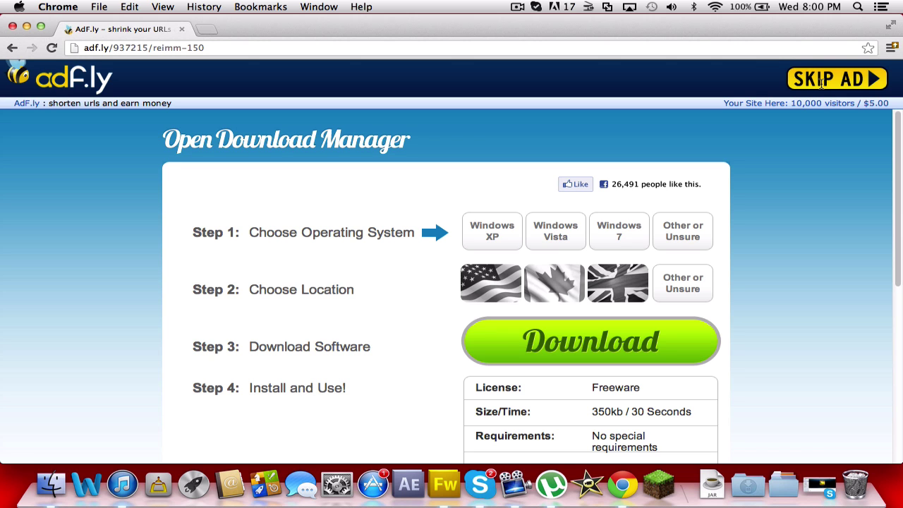
{"action": "left_click", "coordinate": [820, 84]}
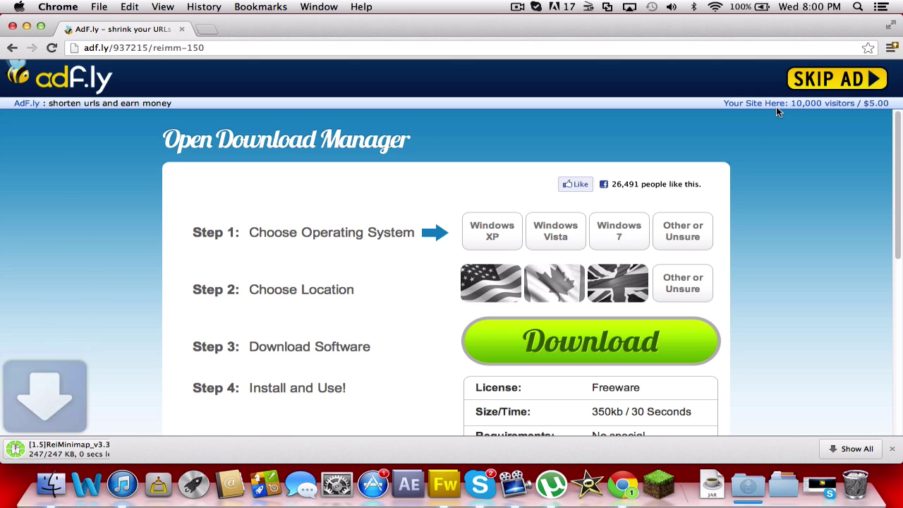
Step: Narrow the browser window and save the downloaded zip onto the desktop
{"action": "left_click_drag", "start_coordinate": [901, 240], "coordinate": [255, 240]}
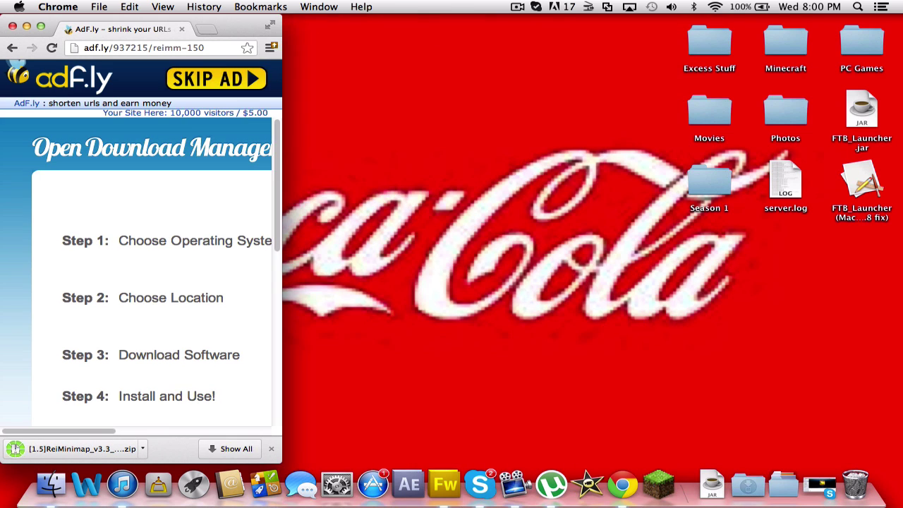
{"action": "left_click", "coordinate": [387, 399]}
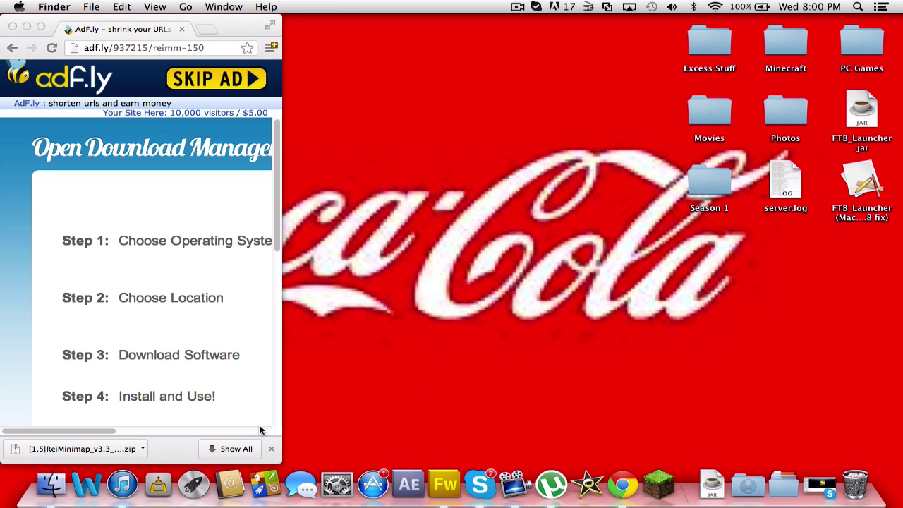
{"action": "left_click_drag", "start_coordinate": [50, 448], "coordinate": [839, 323]}
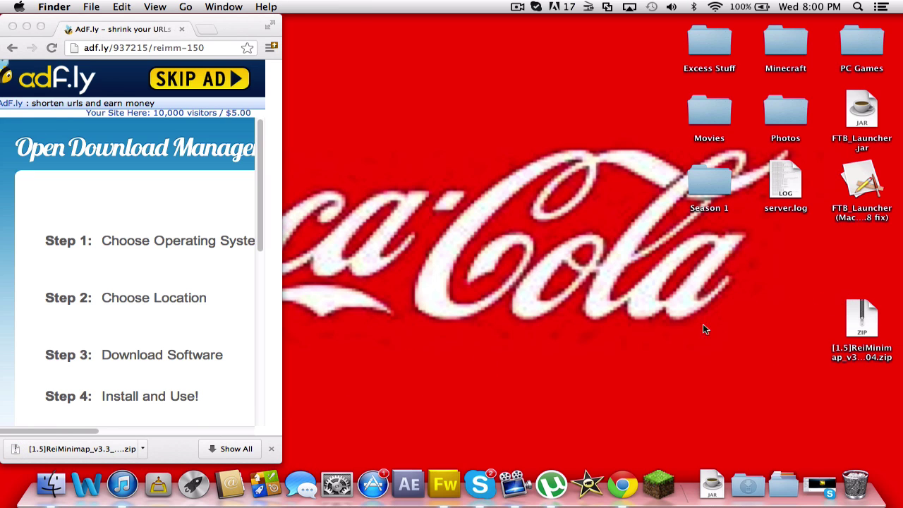
Step: Close Chrome and unzip the minimap into a [1.5]ReiMinimap_v3.3_04 desktop folder
{"action": "left_click", "coordinate": [12, 26]}
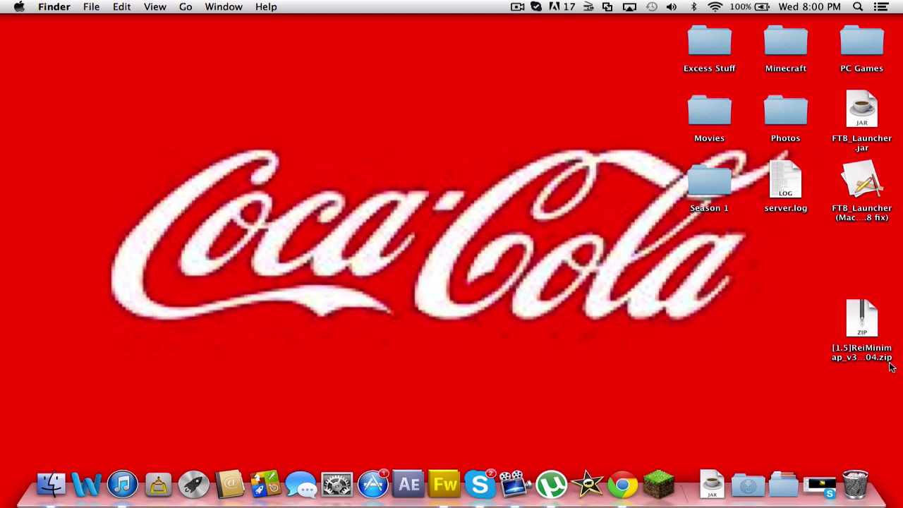
{"action": "double_click", "coordinate": [861, 321]}
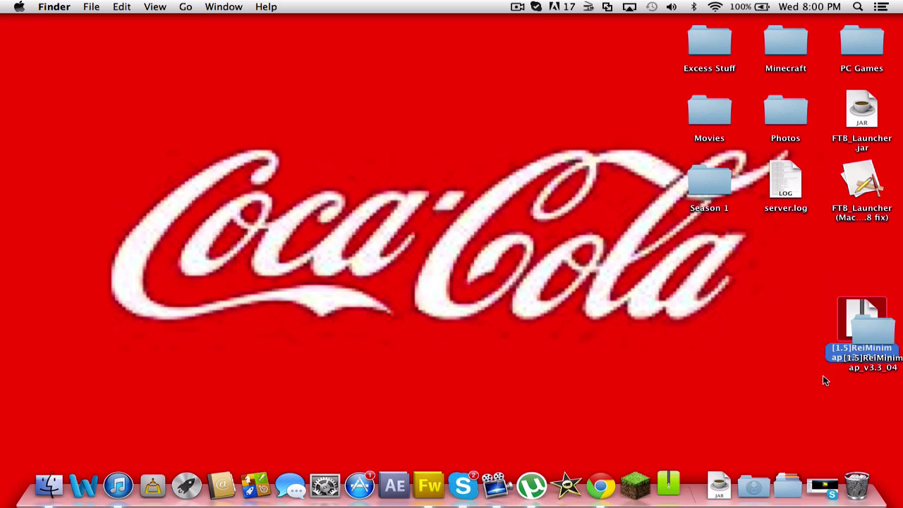
{"action": "left_click_drag", "start_coordinate": [873, 345], "coordinate": [855, 378]}
{"action": "left_click", "coordinate": [704, 367]}
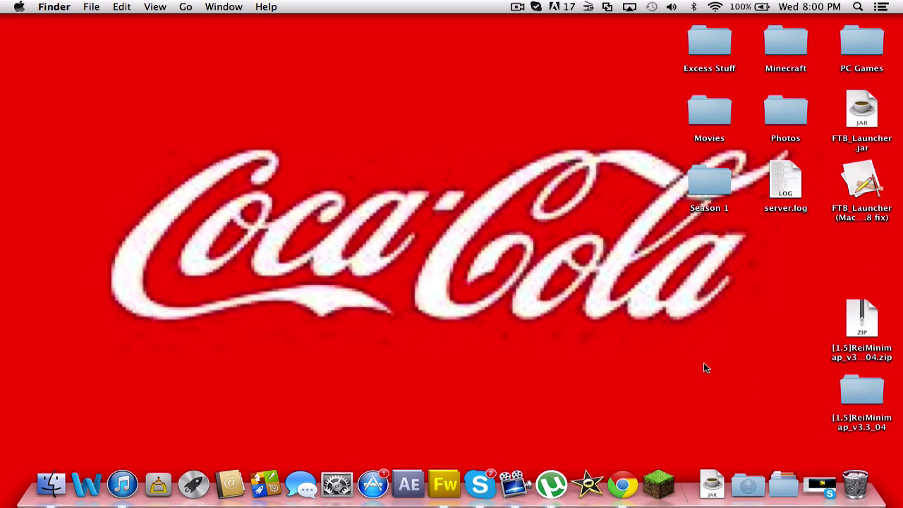
Step: Hold Option in Finder's Go menu to reveal the hidden Library folder
{"action": "left_click", "coordinate": [187, 6]}
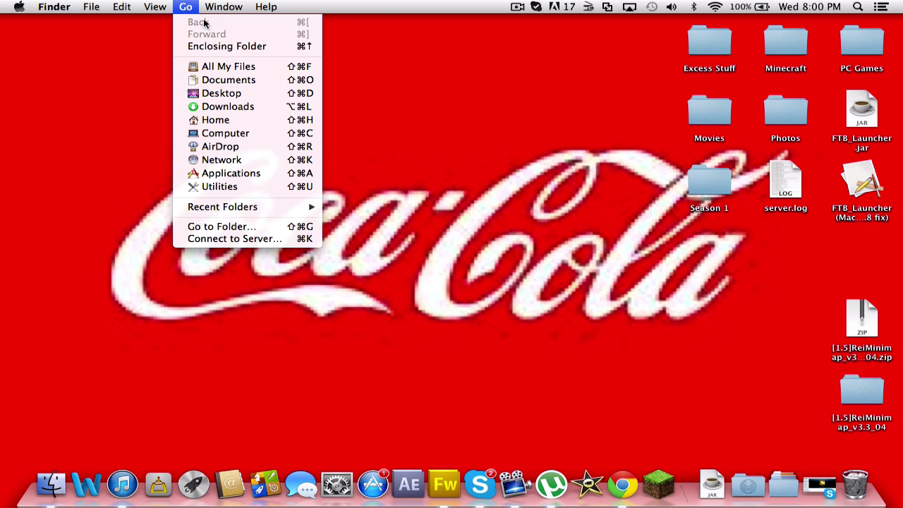
{"action": "left_click", "coordinate": [74, 136]}
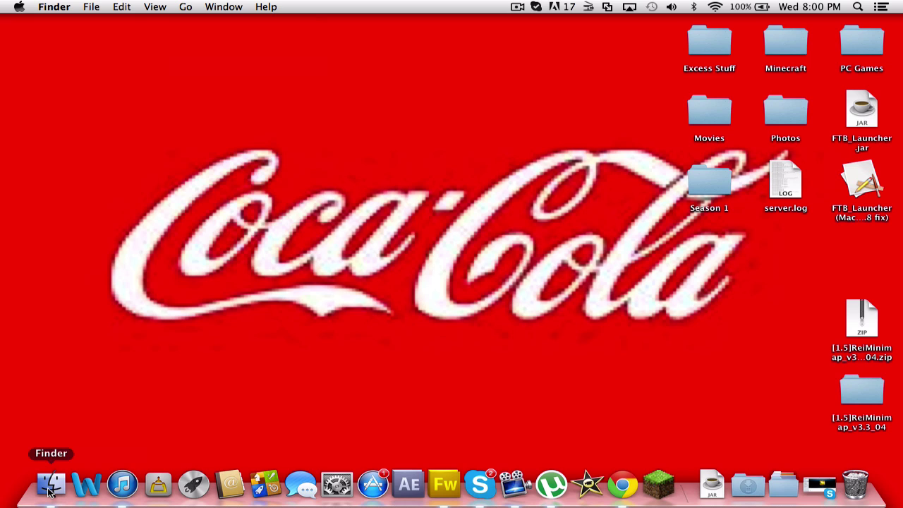
{"action": "left_click", "coordinate": [185, 9]}
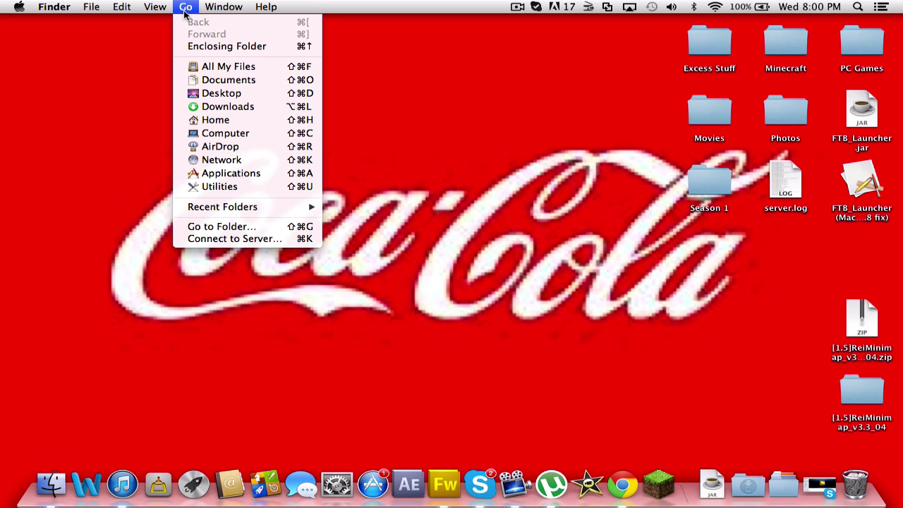
{"action": "left_click", "coordinate": [46, 221]}
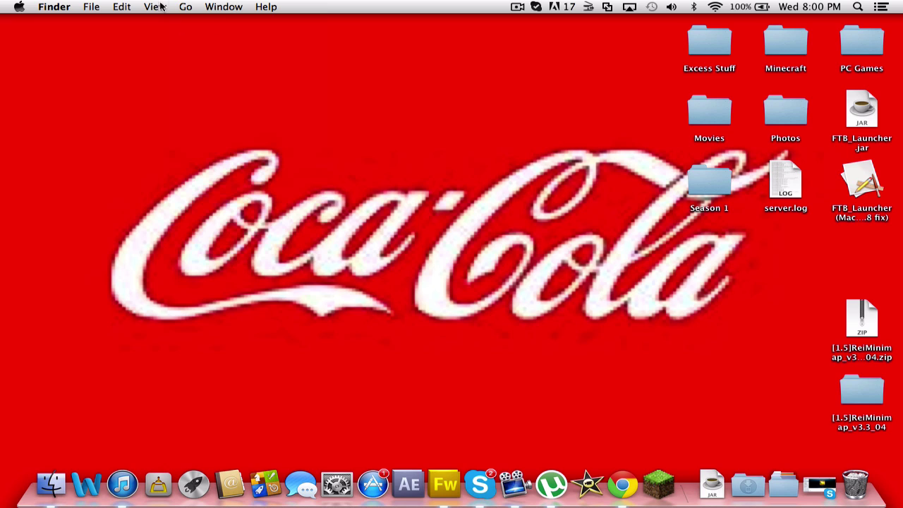
{"action": "left_click", "coordinate": [188, 7]}
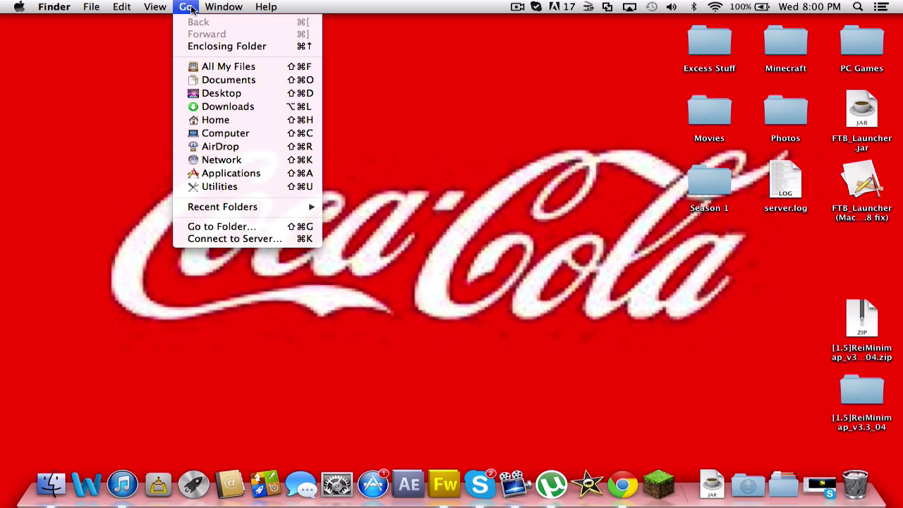
{"action": "key", "text": "alt"}
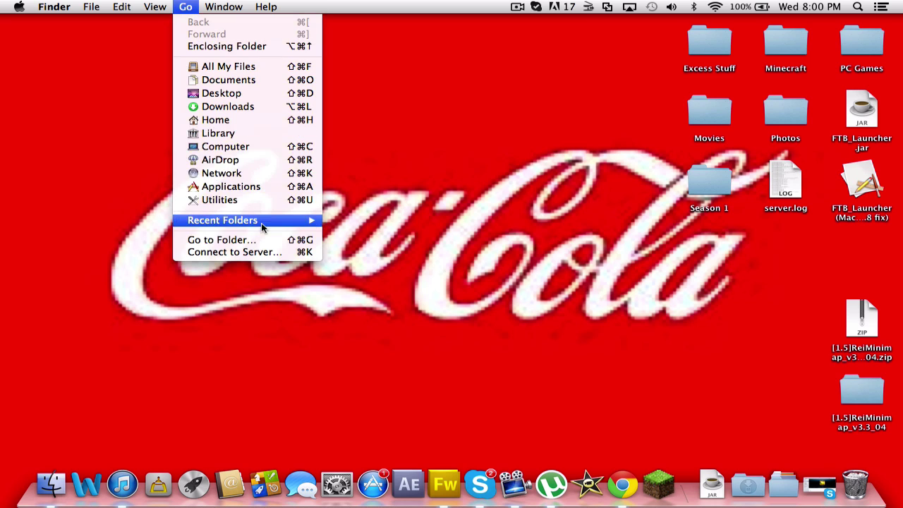
Step: Navigate Library > Application Support > minecraft and open its bin folder
{"action": "left_click", "coordinate": [213, 136]}
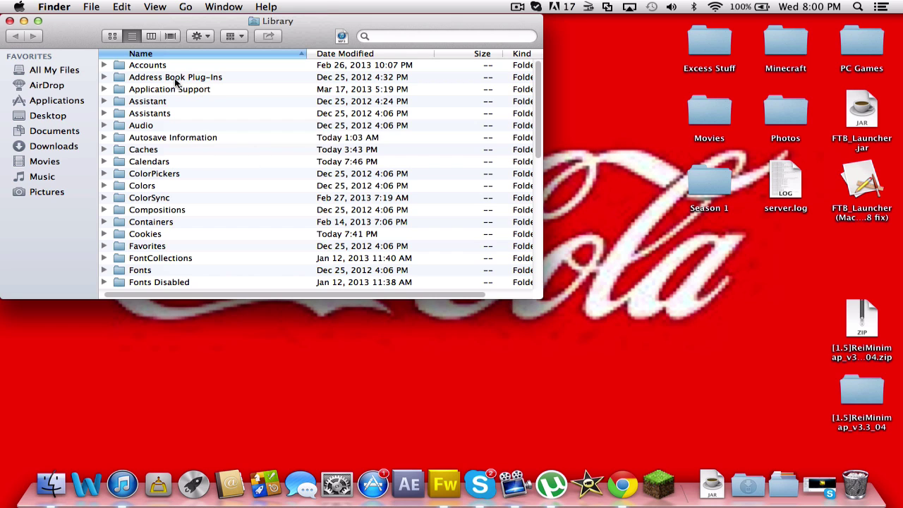
{"action": "double_click", "coordinate": [174, 90]}
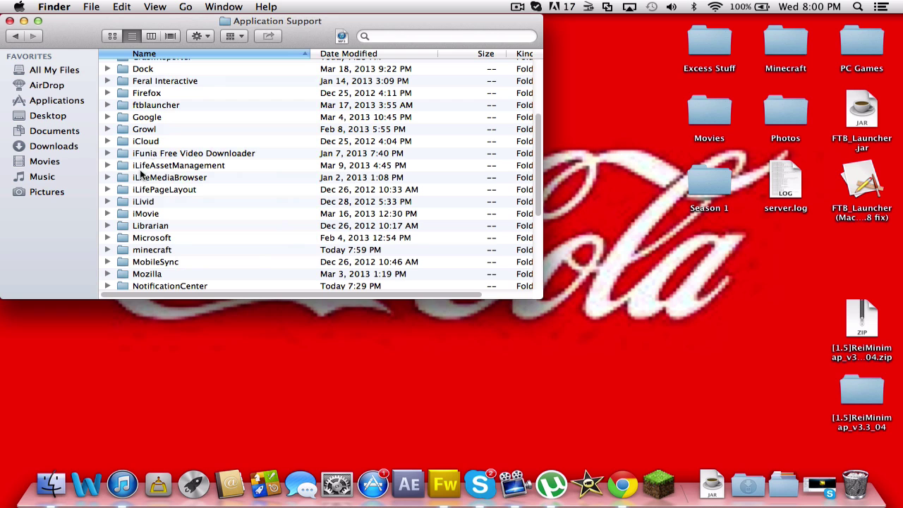
{"action": "double_click", "coordinate": [151, 250]}
{"action": "scroll", "coordinate": [130, 110], "scroll_direction": "down", "scroll_amount": 4}
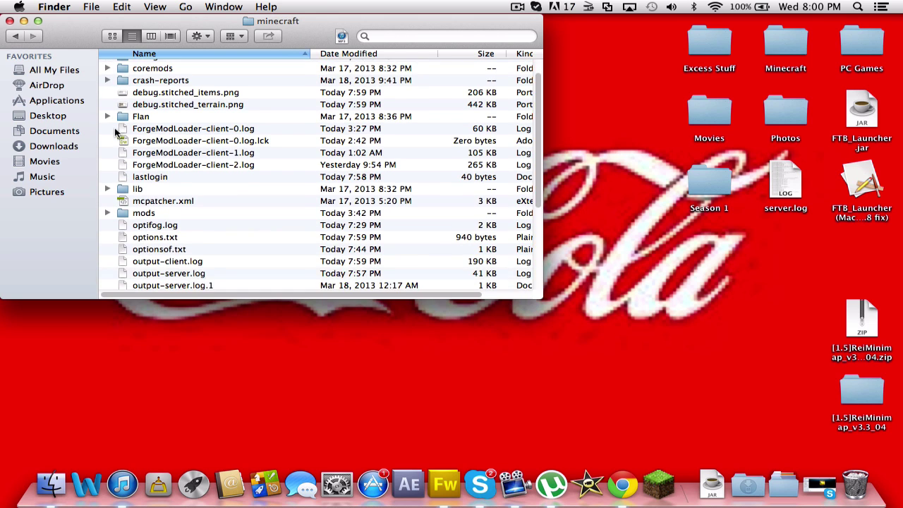
{"action": "scroll", "coordinate": [130, 110], "scroll_direction": "up", "scroll_amount": 4}
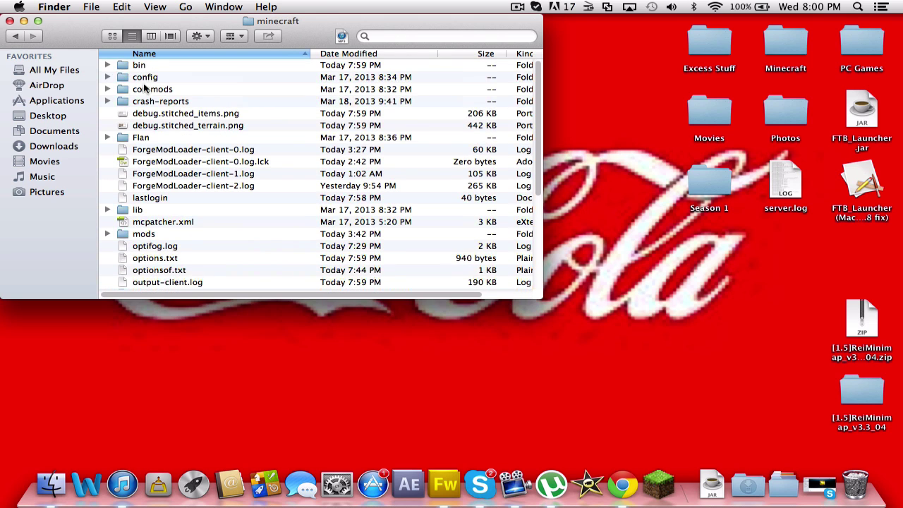
{"action": "scroll", "coordinate": [111, 146], "scroll_direction": "down", "scroll_amount": 4}
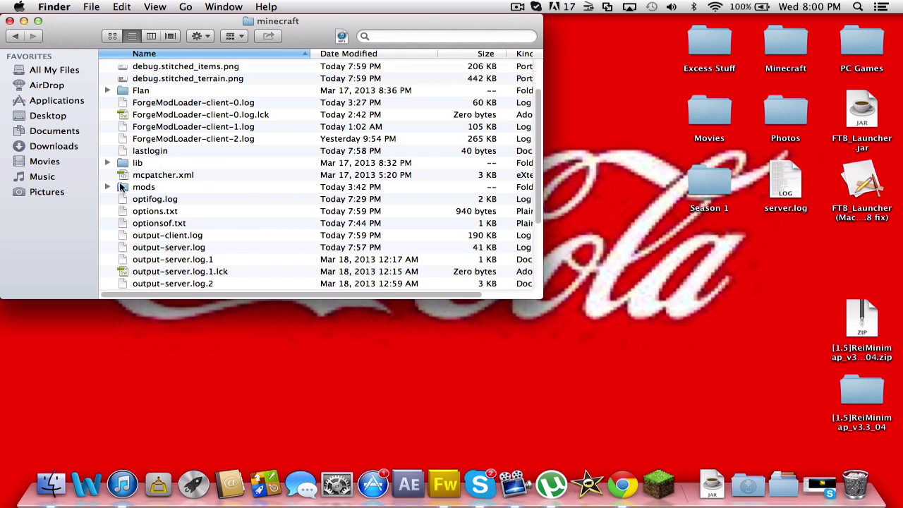
{"action": "scroll", "coordinate": [176, 203], "scroll_direction": "down", "scroll_amount": 1}
{"action": "scroll", "coordinate": [177, 203], "scroll_direction": "down", "scroll_amount": 9}
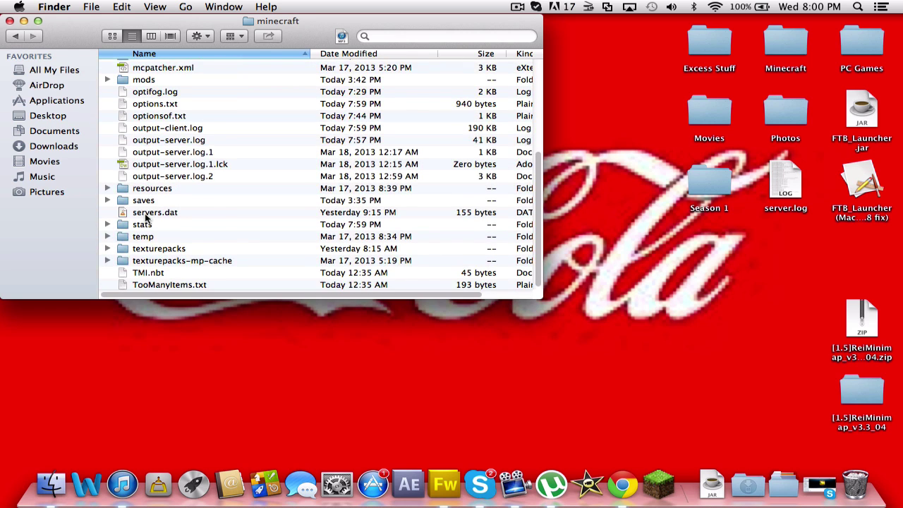
{"action": "scroll", "coordinate": [145, 223], "scroll_direction": "up", "scroll_amount": 8}
{"action": "scroll", "coordinate": [143, 223], "scroll_direction": "up", "scroll_amount": 5}
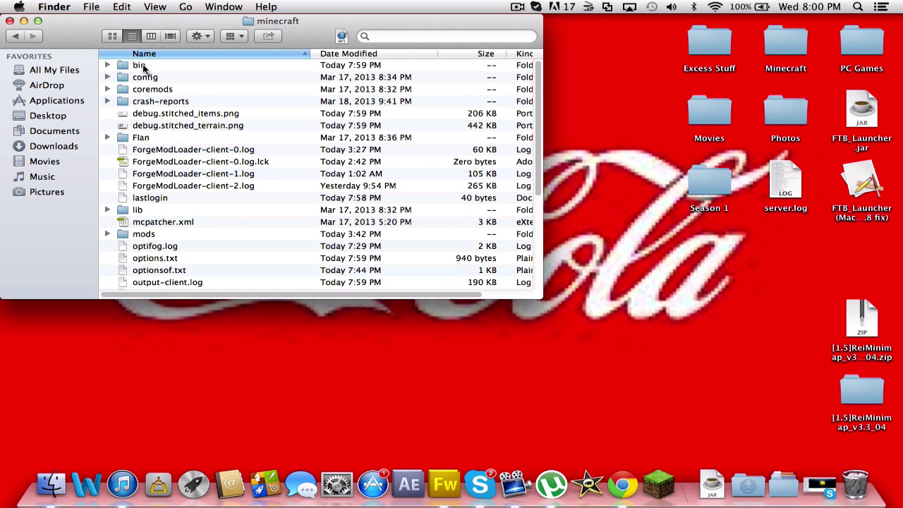
{"action": "double_click", "coordinate": [140, 66]}
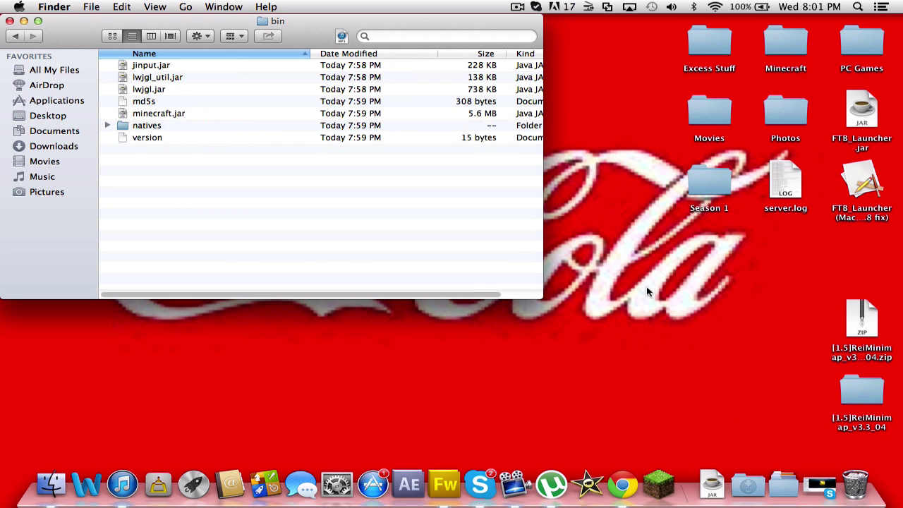
Step: Rename minecraft.jar to minecraft.jar.zip and confirm using the .zip extension
{"action": "left_click", "coordinate": [152, 118]}
{"action": "left_click", "coordinate": [151, 156]}
{"action": "left_click", "coordinate": [173, 114]}
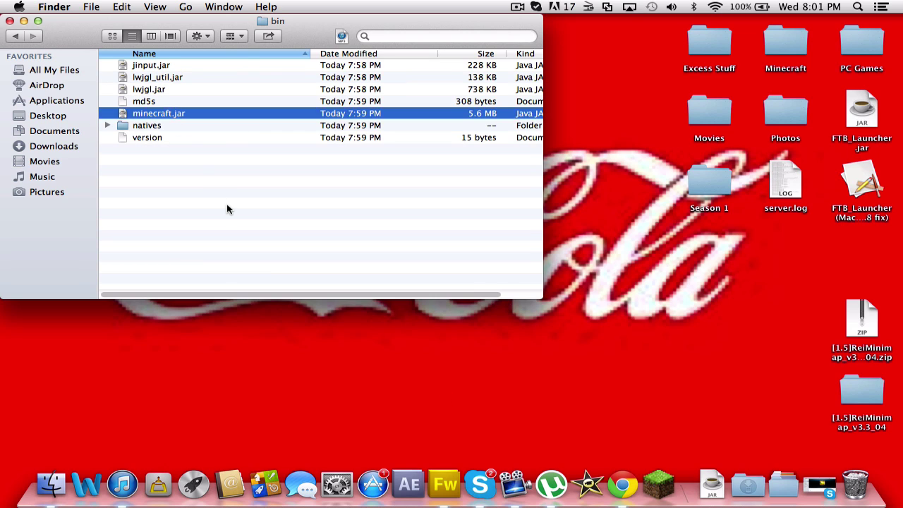
{"action": "key", "text": "Return"}
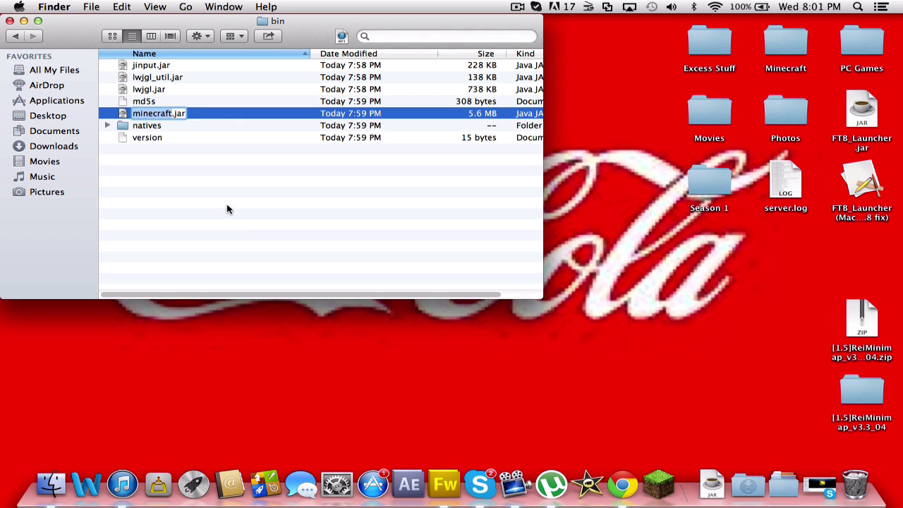
{"action": "left_click", "coordinate": [185, 113]}
{"action": "type", "text": "/"}
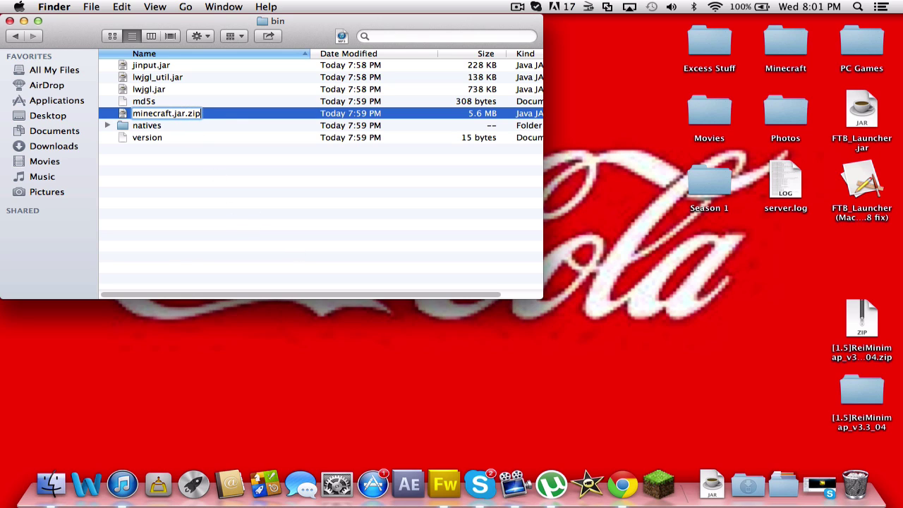
{"action": "type", "text": "zip"}
{"action": "key", "text": "Return"}
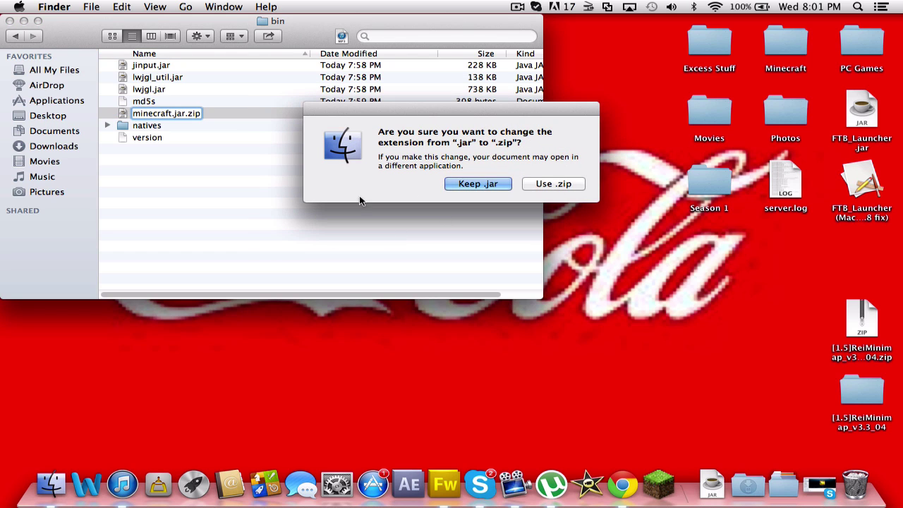
{"action": "left_click", "coordinate": [539, 185]}
{"action": "left_click", "coordinate": [352, 233]}
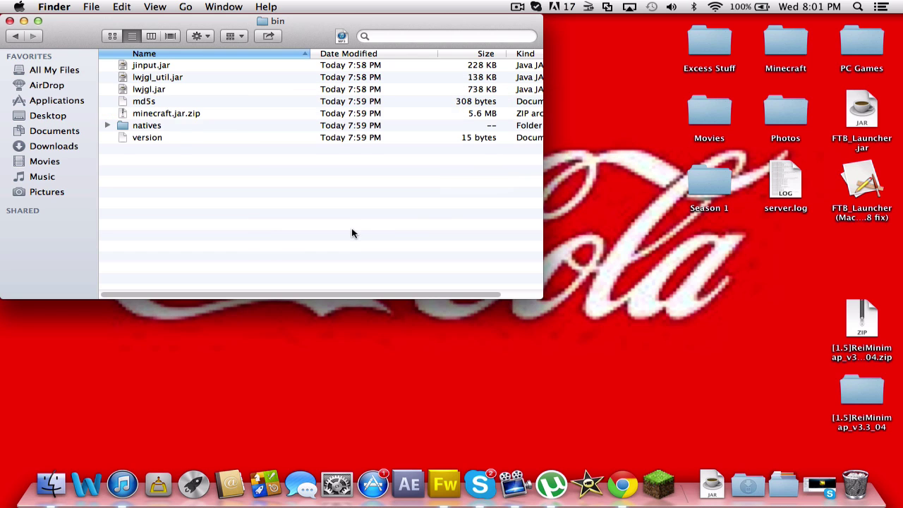
Step: Expand minecraft.jar.zip into a minecraft.jar folder and move the zip to the Trash
{"action": "double_click", "coordinate": [157, 114]}
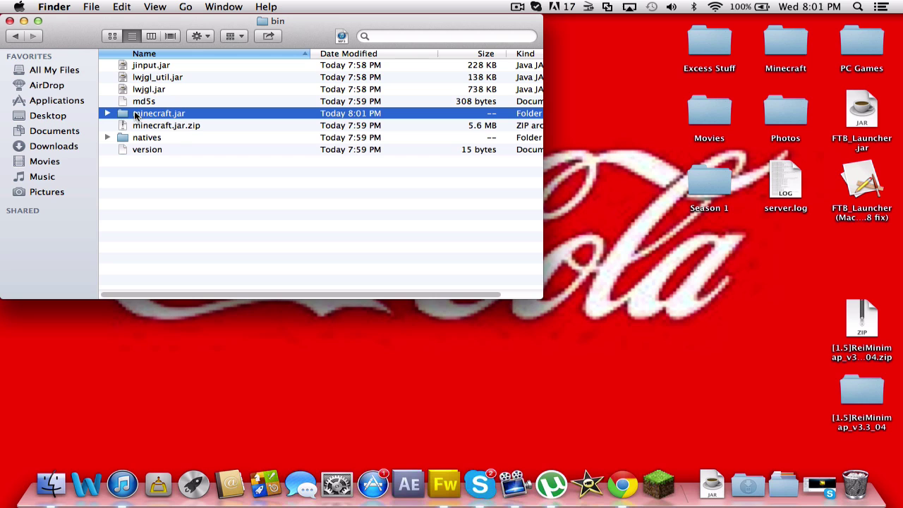
{"action": "left_click", "coordinate": [151, 220]}
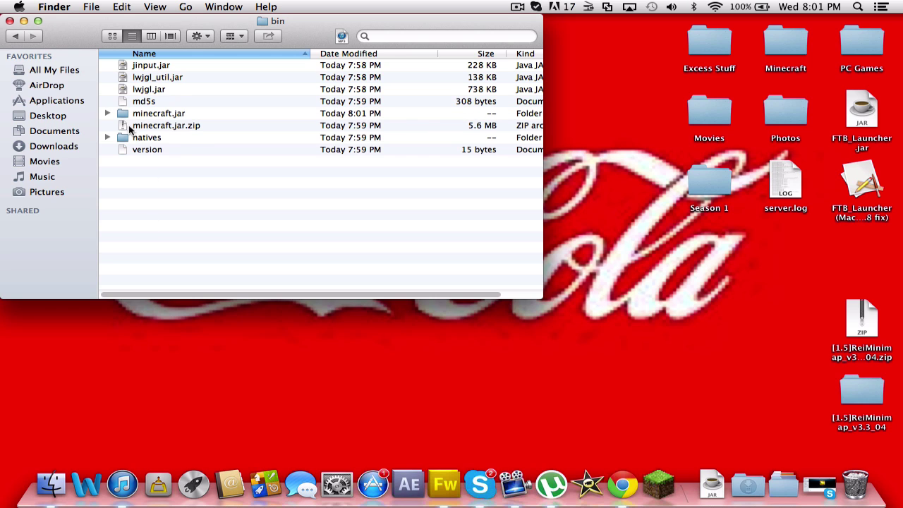
{"action": "left_click_drag", "start_coordinate": [129, 126], "coordinate": [853, 484]}
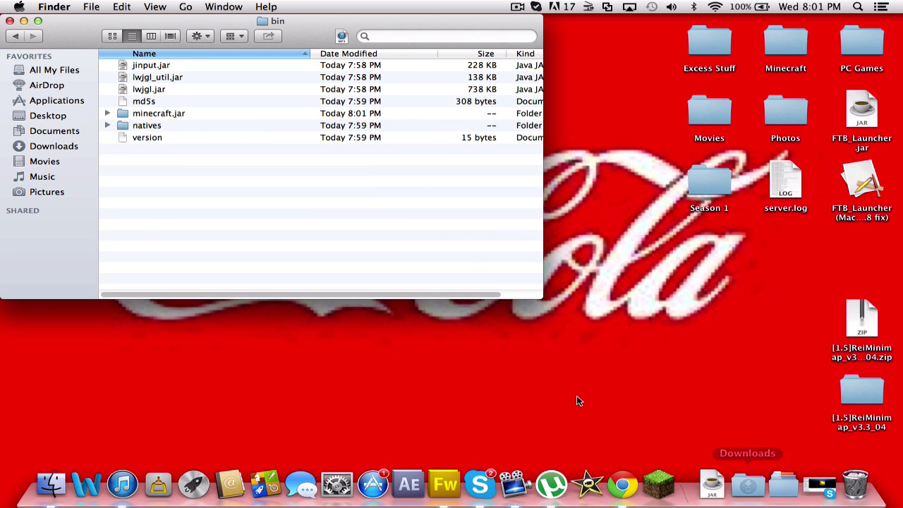
{"action": "left_click", "coordinate": [576, 401]}
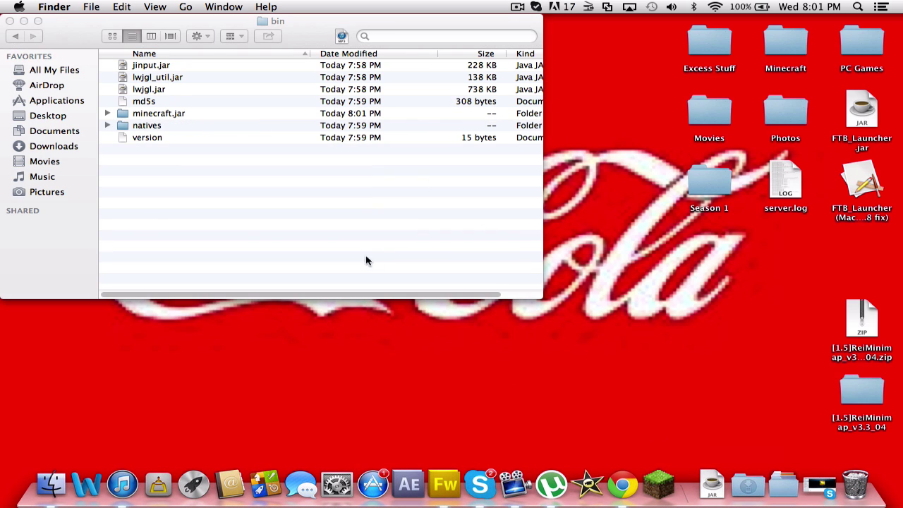
Step: Open the extracted minecraft.jar folder, check META-INF, and move META-INF to the Trash
{"action": "double_click", "coordinate": [161, 113]}
{"action": "scroll", "coordinate": [224, 149], "scroll_direction": "down", "scroll_amount": 5}
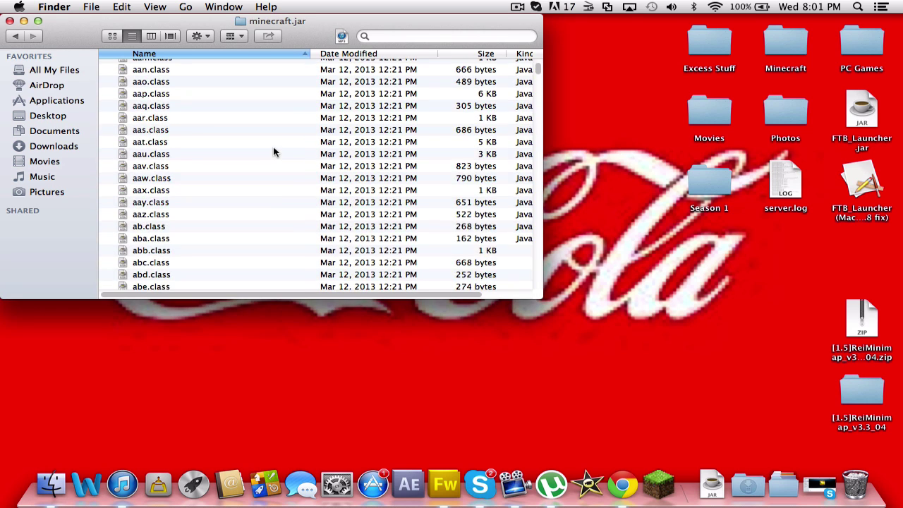
{"action": "scroll", "coordinate": [275, 152], "scroll_direction": "down", "scroll_amount": 20}
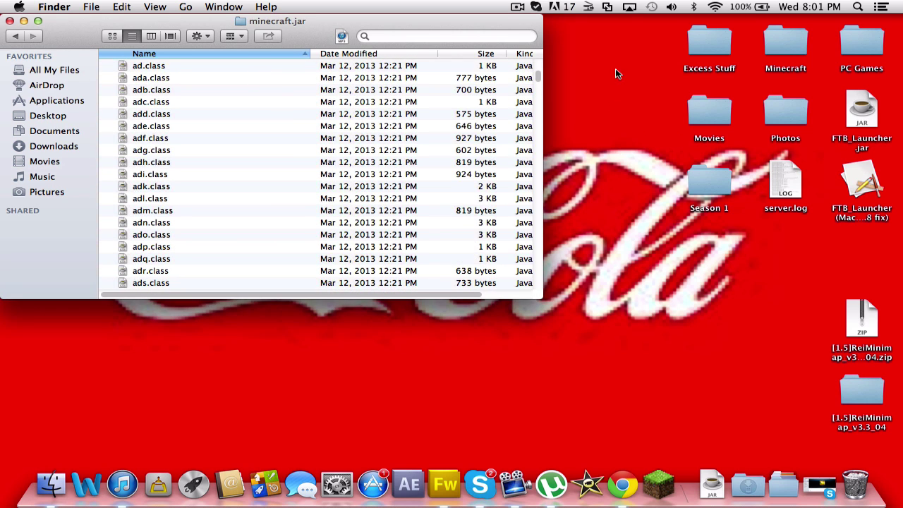
{"action": "left_click_drag", "start_coordinate": [539, 79], "coordinate": [536, 228]}
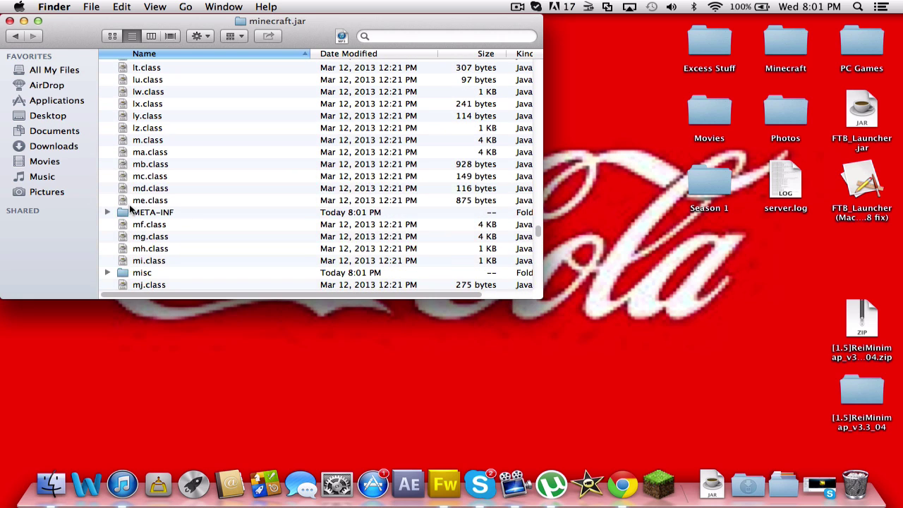
{"action": "double_click", "coordinate": [122, 213]}
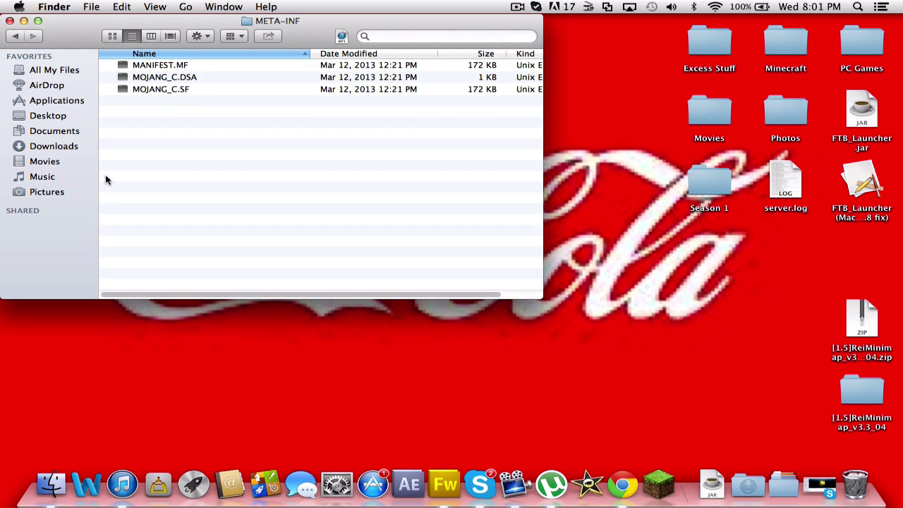
{"action": "left_click", "coordinate": [17, 36]}
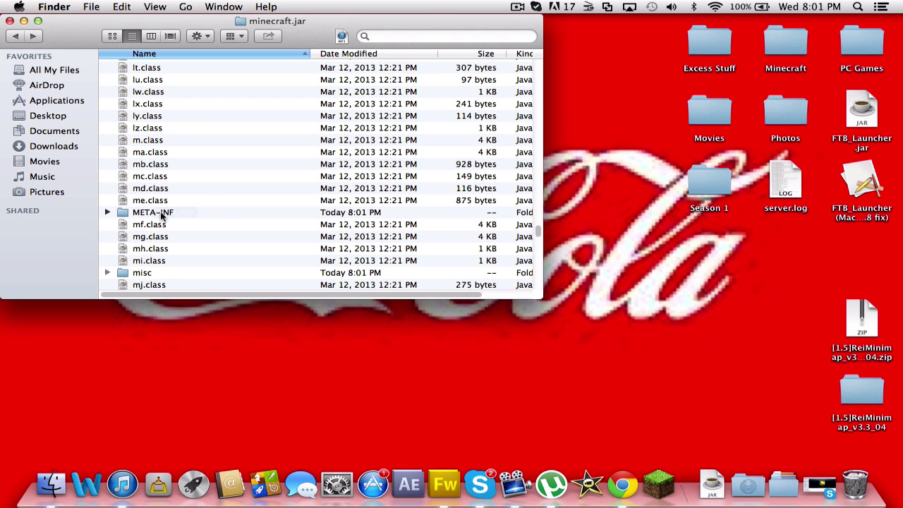
{"action": "left_click_drag", "start_coordinate": [763, 451], "coordinate": [855, 484]}
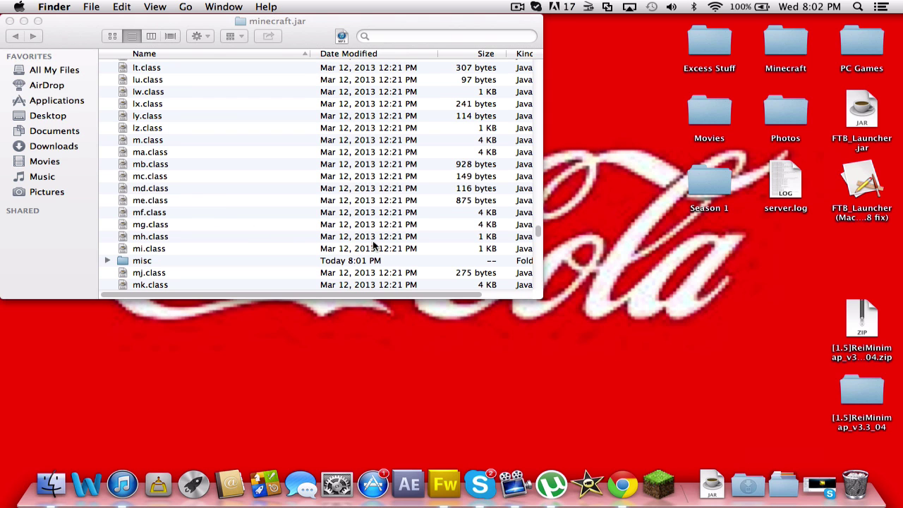
Step: Drag the [1.5]ReiMinimap_v3.3_04 contents into minecraft.jar, replacing awq.class
{"action": "double_click", "coordinate": [857, 401]}
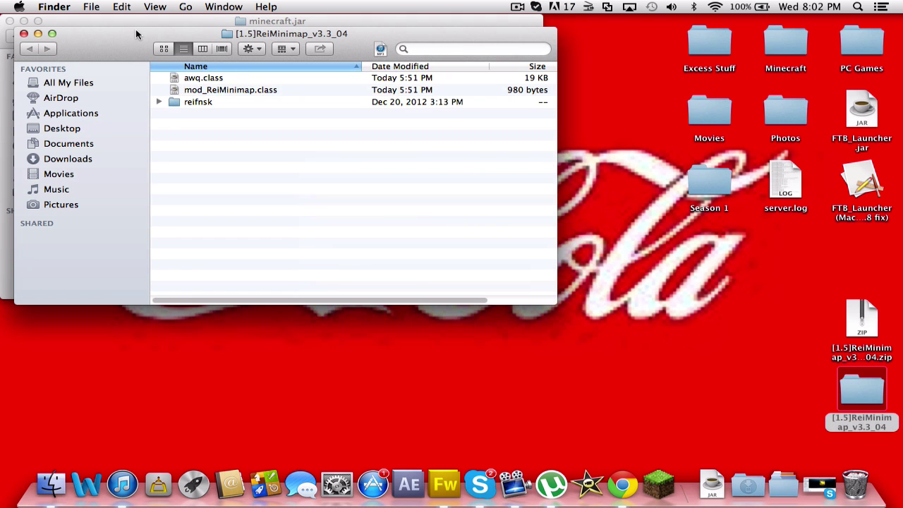
{"action": "left_click_drag", "start_coordinate": [136, 29], "coordinate": [599, 69]}
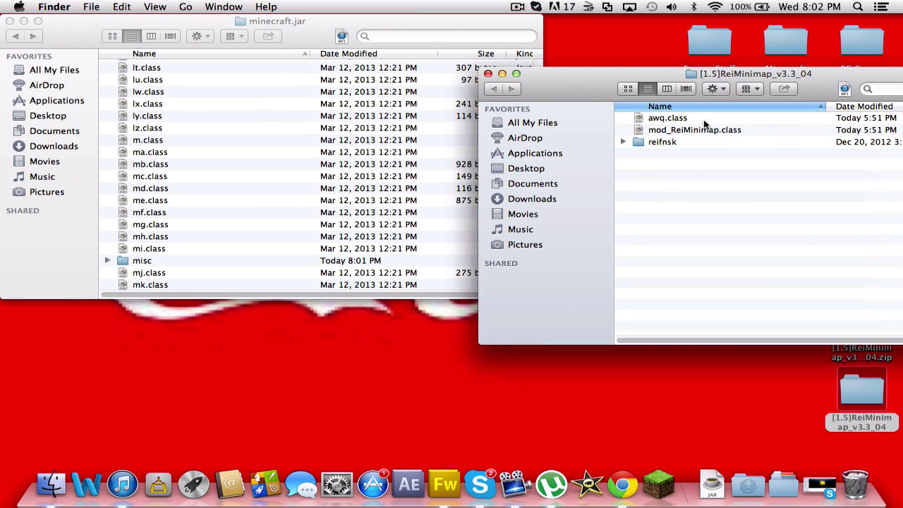
{"action": "left_click_drag", "start_coordinate": [850, 120], "coordinate": [332, 267]}
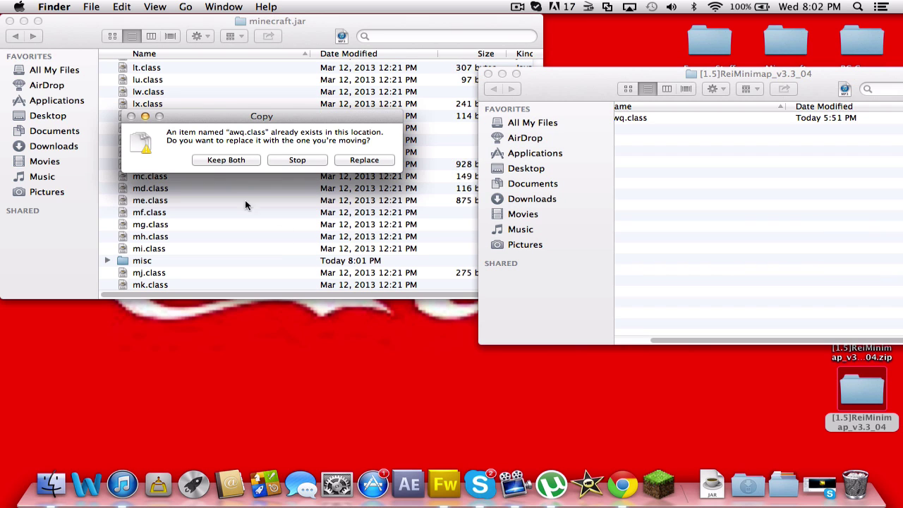
{"action": "left_click", "coordinate": [364, 161]}
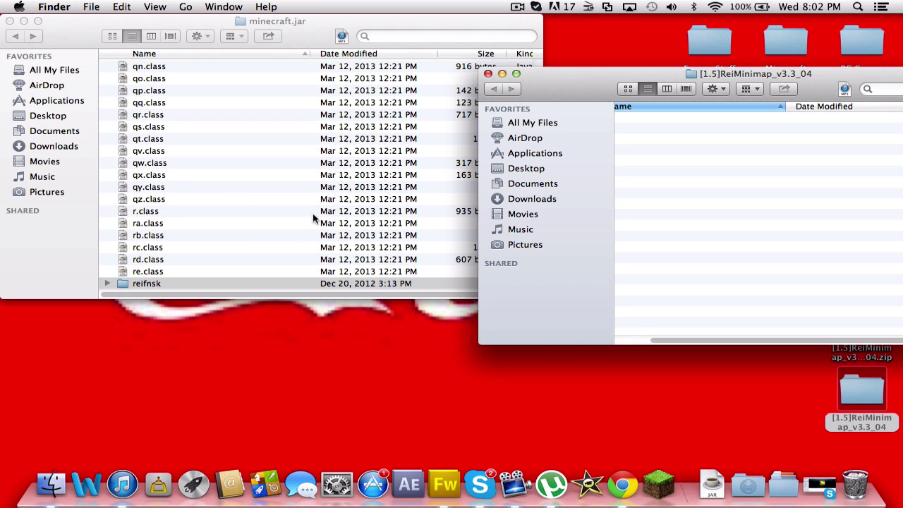
Step: Close the ReiMinimap and minecraft.jar folder windows, leaving the desktop clear
{"action": "left_click", "coordinate": [487, 74]}
{"action": "left_click", "coordinate": [657, 178]}
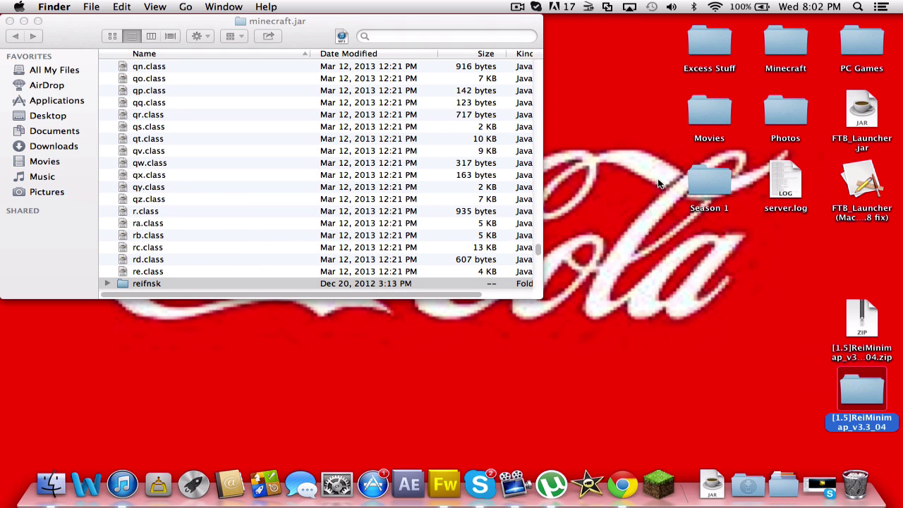
{"action": "left_click", "coordinate": [10, 21]}
{"action": "left_click", "coordinate": [433, 288]}
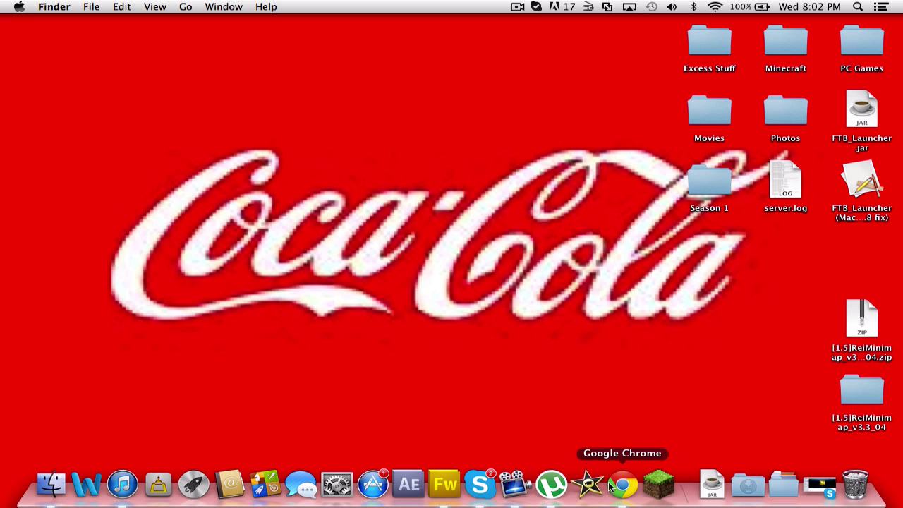
Step: Launch and log in to Minecraft, then trash the leftover minimap zip and folder
{"action": "left_click", "coordinate": [658, 484]}
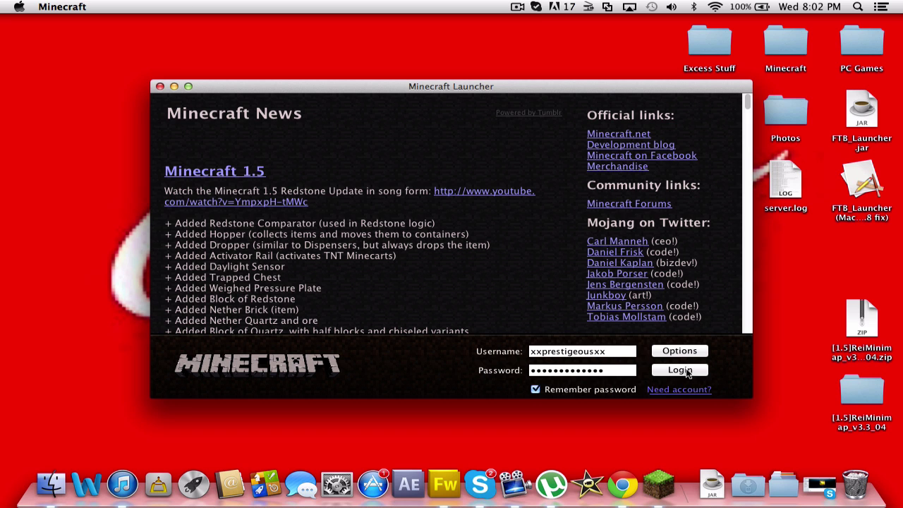
{"action": "left_click", "coordinate": [680, 369]}
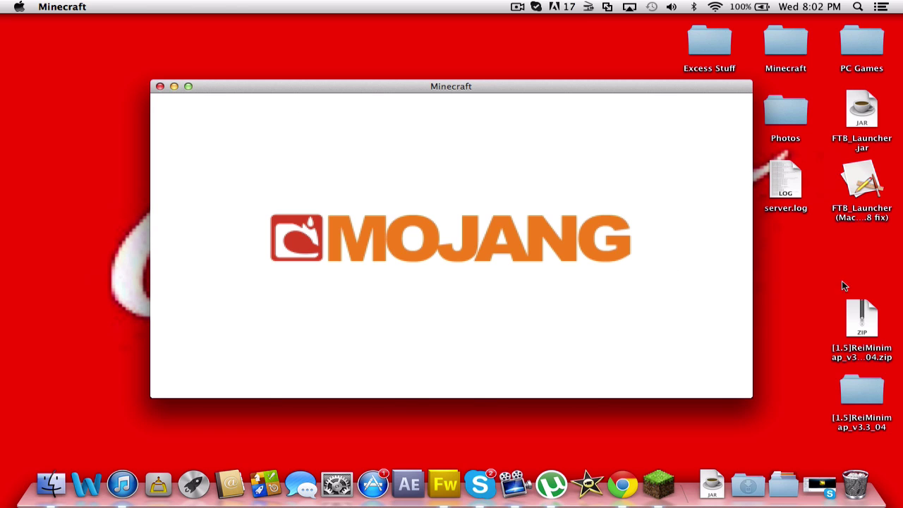
{"action": "left_click_drag", "start_coordinate": [842, 281], "coordinate": [893, 466]}
{"action": "left_click_drag", "start_coordinate": [861, 321], "coordinate": [859, 498]}
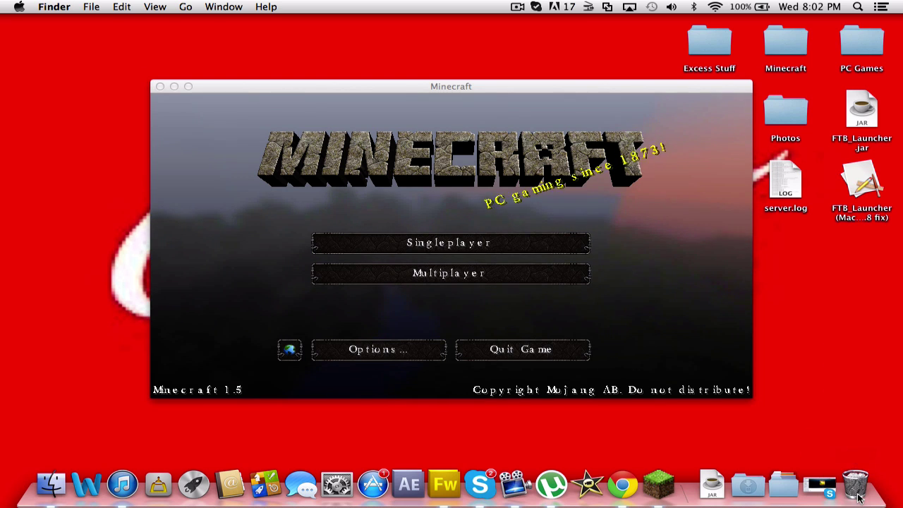
Step: Create a new singleplayer world with a new name in Creative mode and load it
{"action": "left_click", "coordinate": [370, 239]}
{"action": "left_click", "coordinate": [370, 240]}
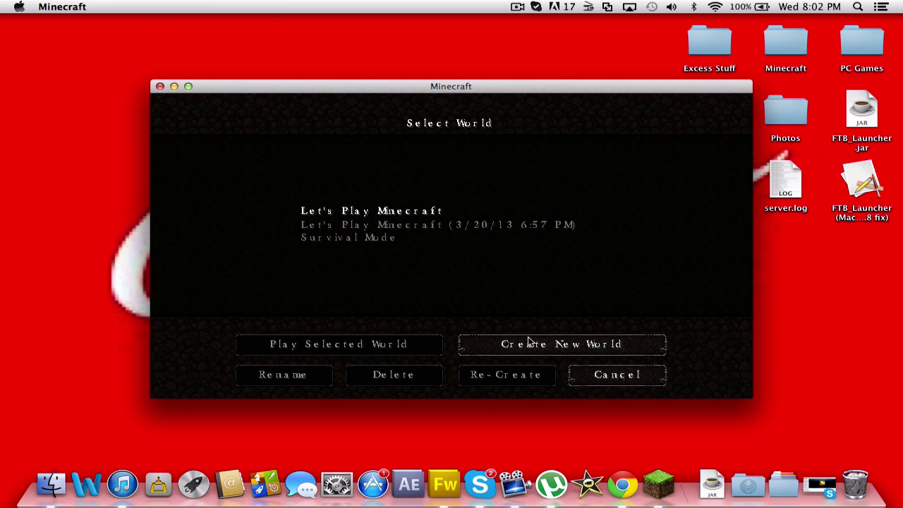
{"action": "left_click", "coordinate": [574, 346]}
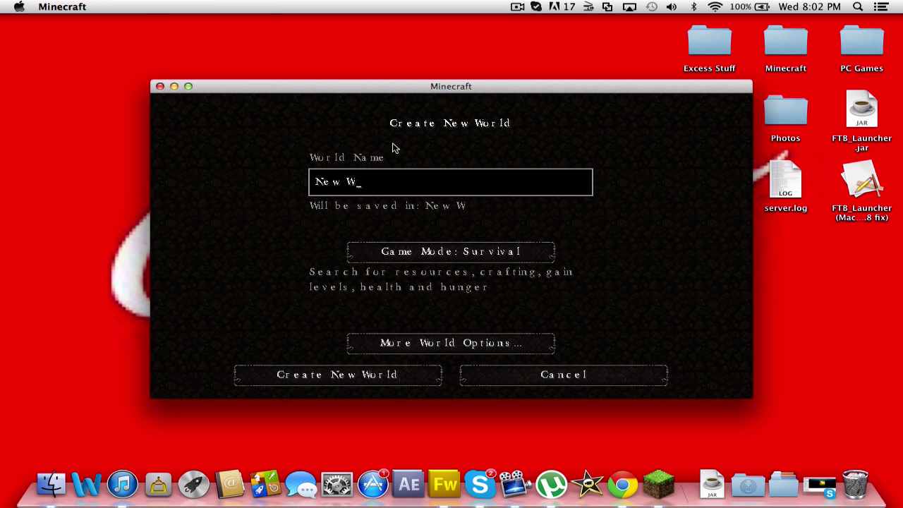
{"action": "key", "text": "BackSpace"}
{"action": "key", "text": "BackSpace"}
{"action": "key", "text": "BackSpace"}
{"action": "key", "text": "BackSpace"}
{"action": "key", "text": "BackSpace"}
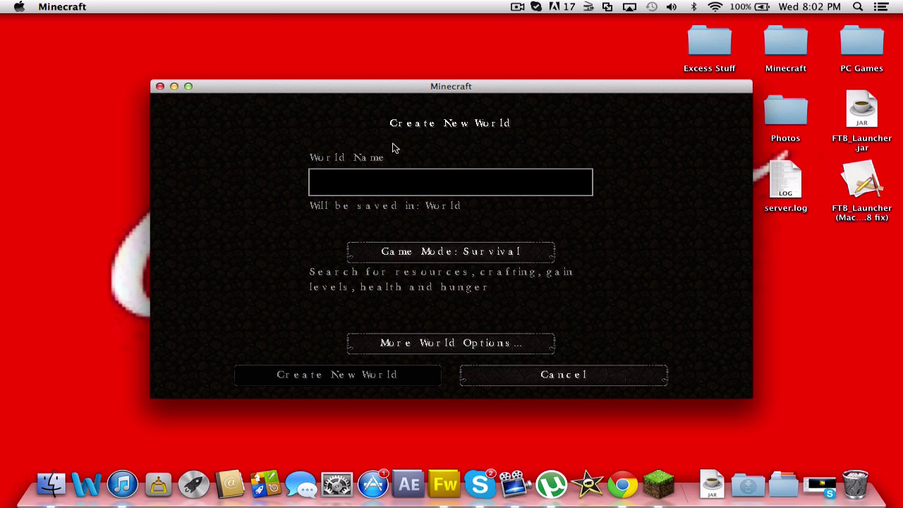
{"action": "type", "text": "Create"}
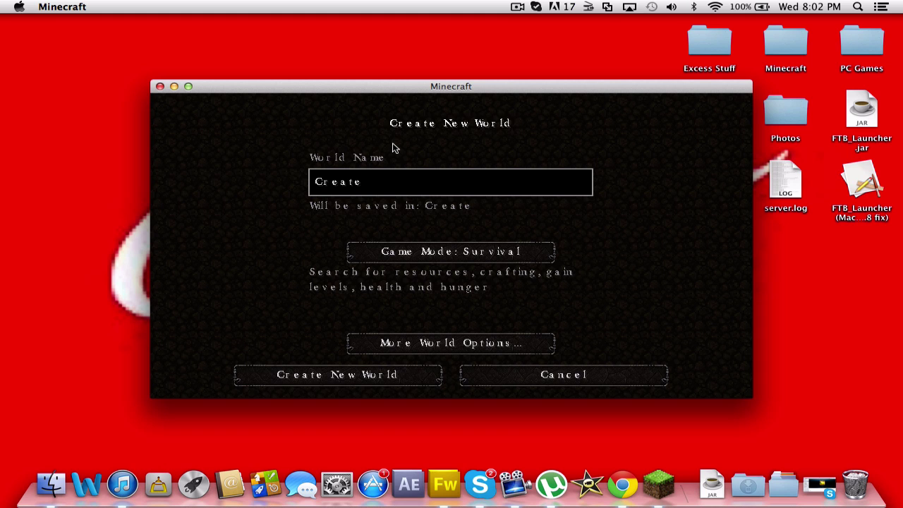
{"action": "left_click", "coordinate": [431, 258]}
{"action": "left_click", "coordinate": [431, 252]}
{"action": "left_click", "coordinate": [423, 378]}
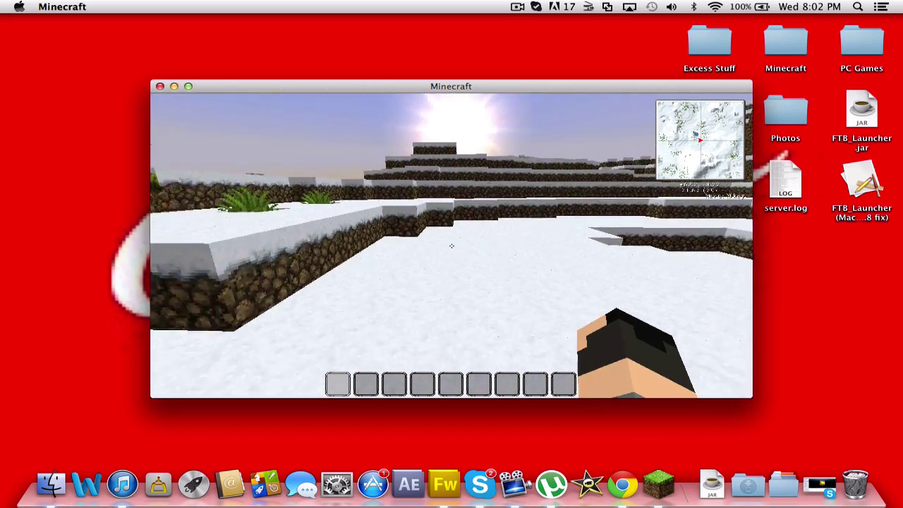
Step: Break the snow block ahead and make the Minecraft window fill the screen
{"action": "left_click", "coordinate": [452, 245]}
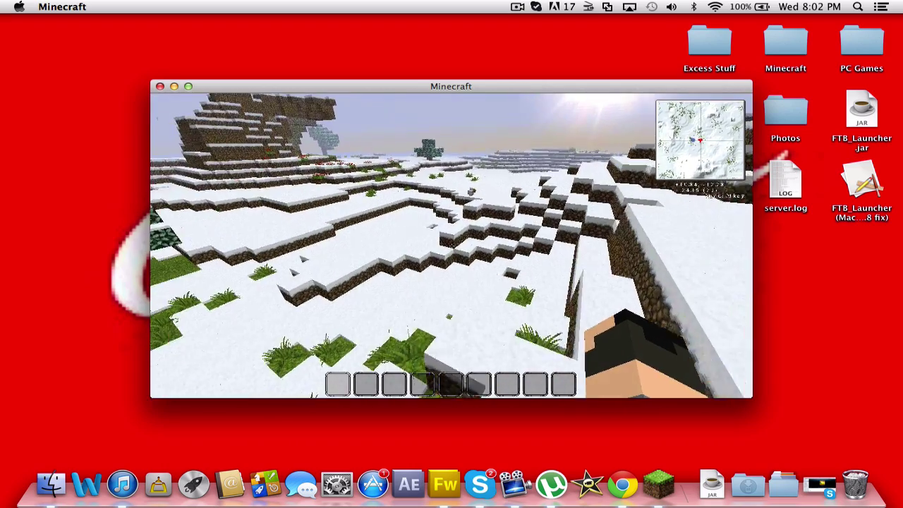
{"action": "key", "text": "Escape"}
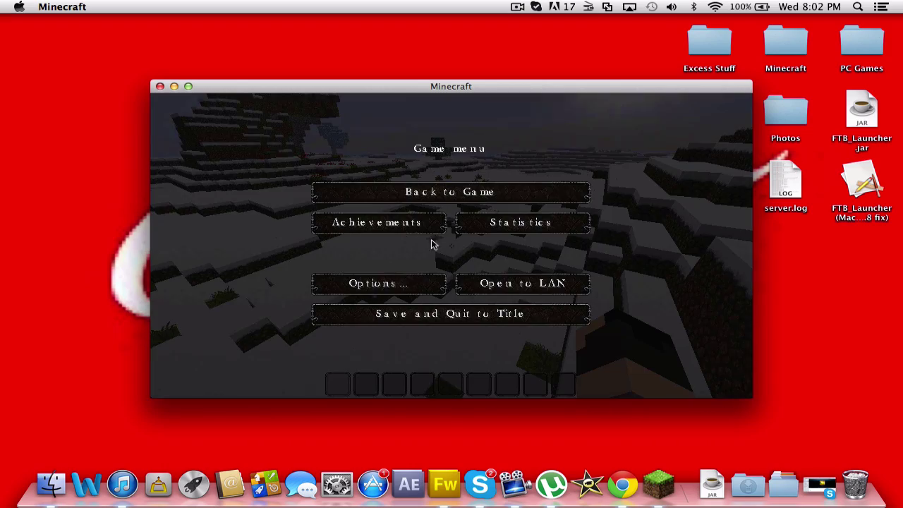
{"action": "left_click", "coordinate": [187, 86]}
{"action": "key", "text": "Escape"}
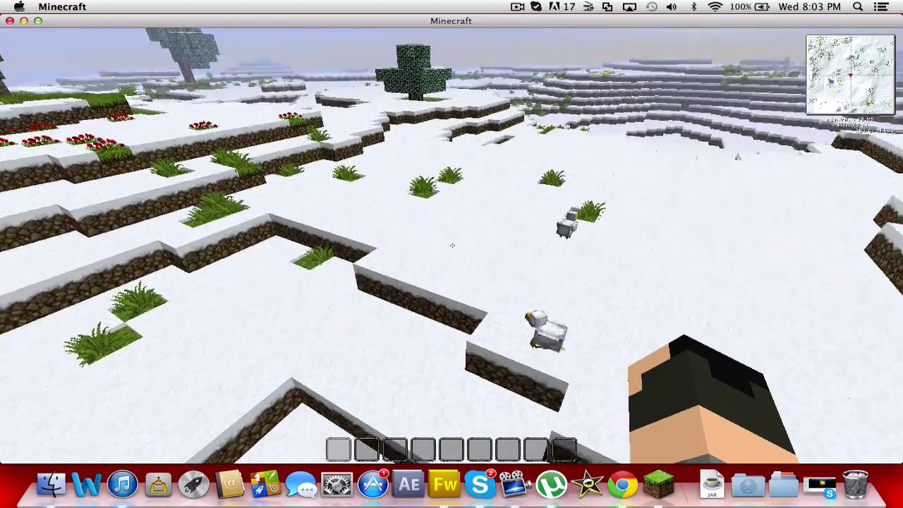
Step: Toggle the large map, add a waypoint, and browse Rei's Minimap options and waypoints
{"action": "key", "text": "z"}
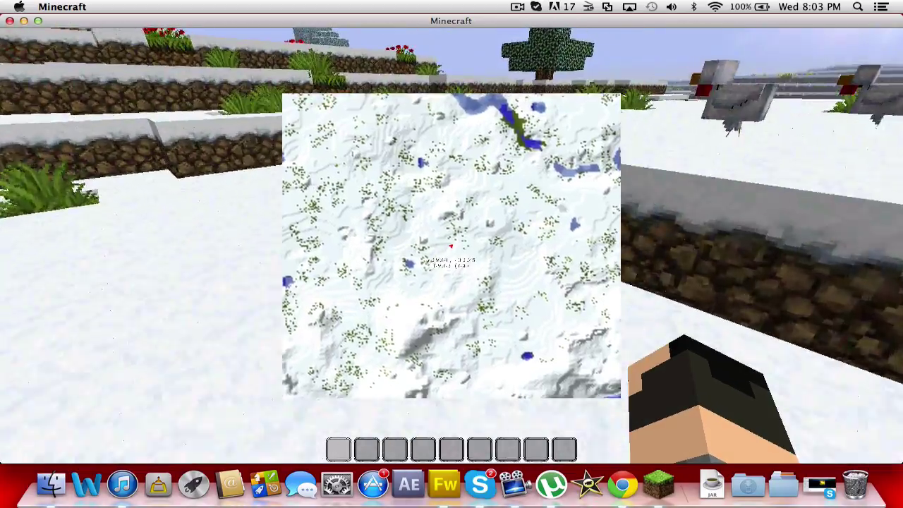
{"action": "key", "text": "z"}
{"action": "key", "text": "b"}
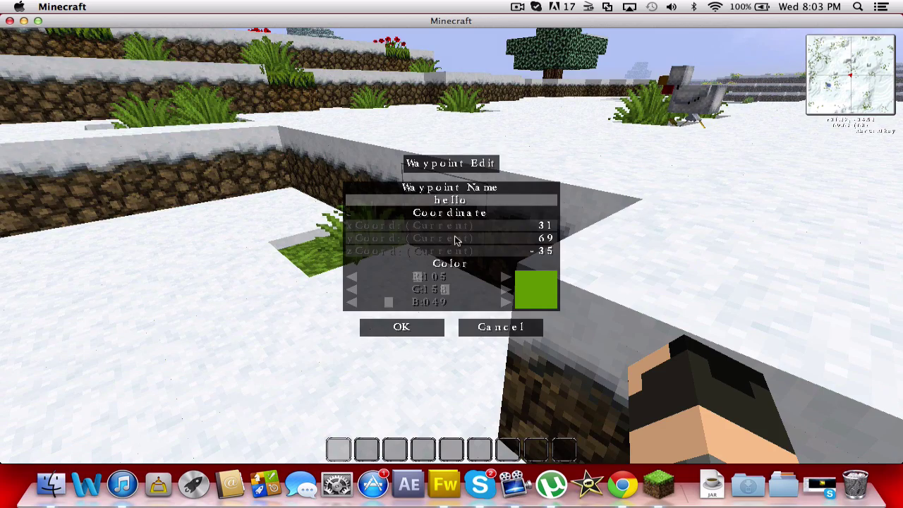
{"action": "left_click", "coordinate": [402, 327]}
{"action": "key", "text": "m"}
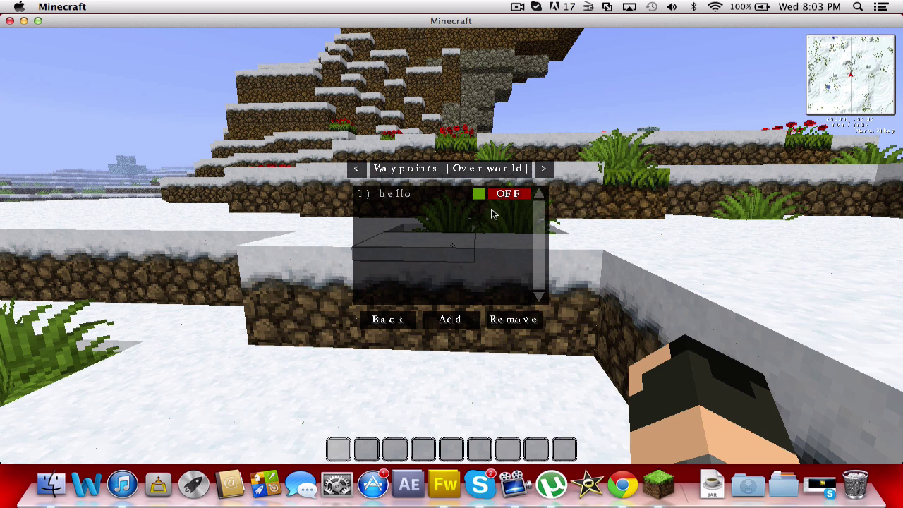
{"action": "left_click", "coordinate": [401, 319]}
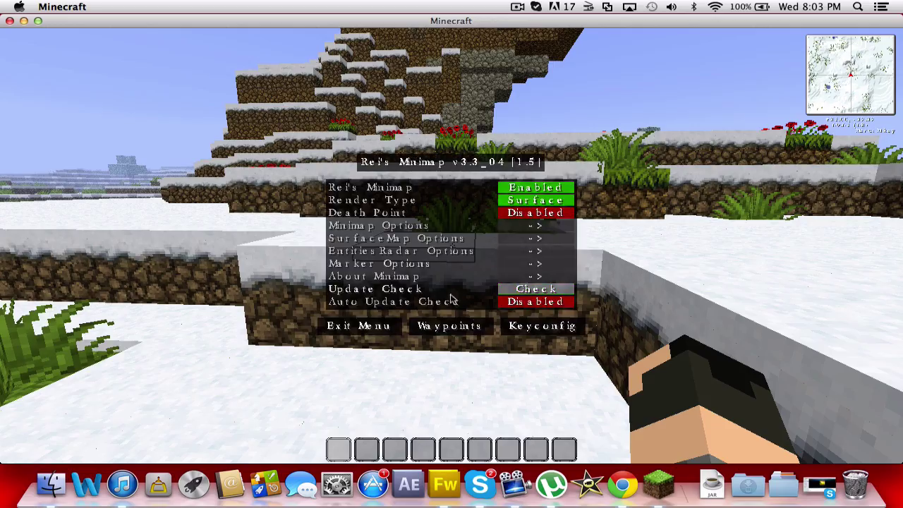
{"action": "left_click", "coordinate": [358, 325]}
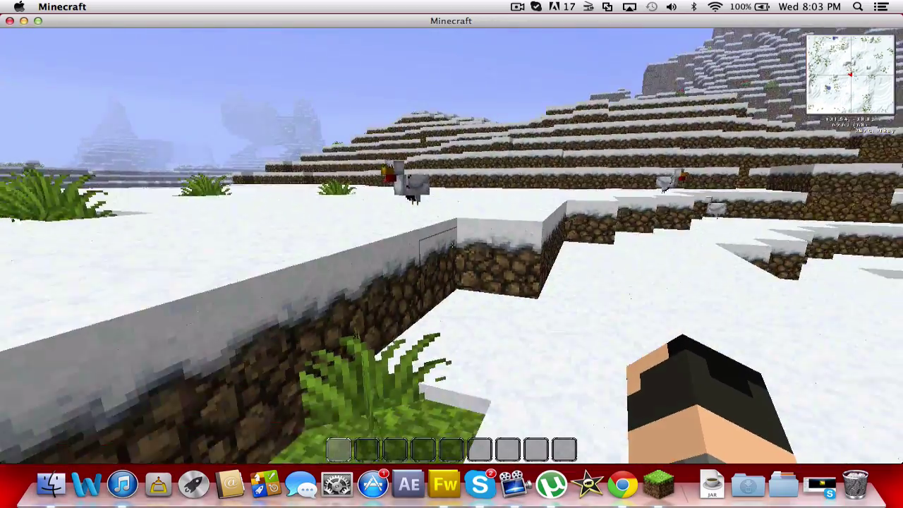
Step: Walk toward the snowy stone house, fly up high, then descend to the ground
{"action": "key", "text": "w"}
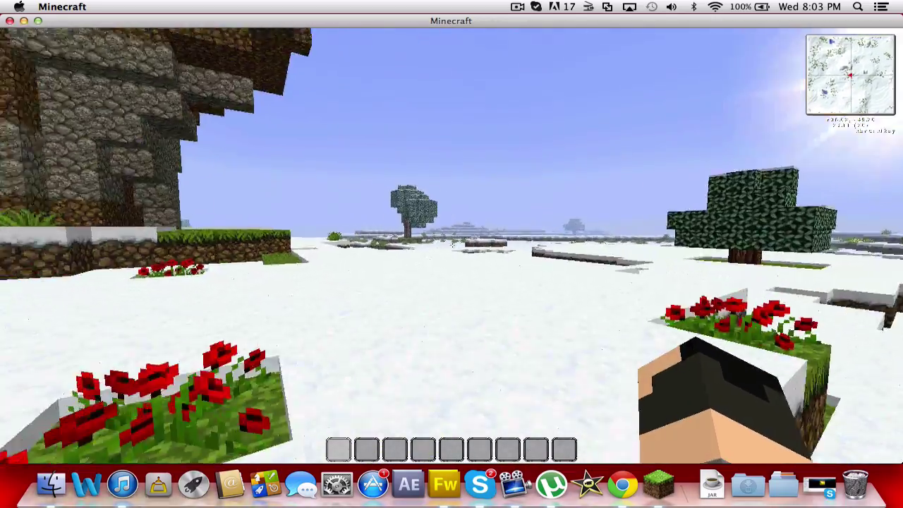
{"action": "key", "text": "space"}
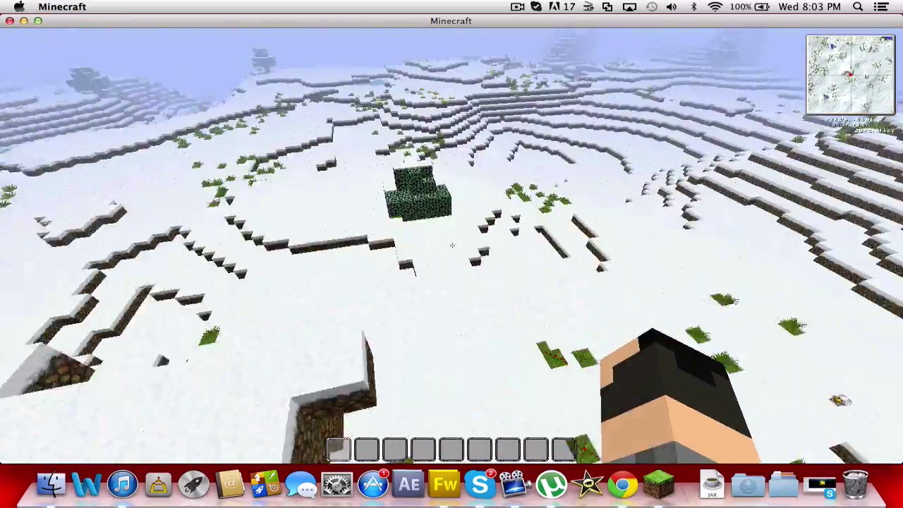
{"action": "key", "text": "shift"}
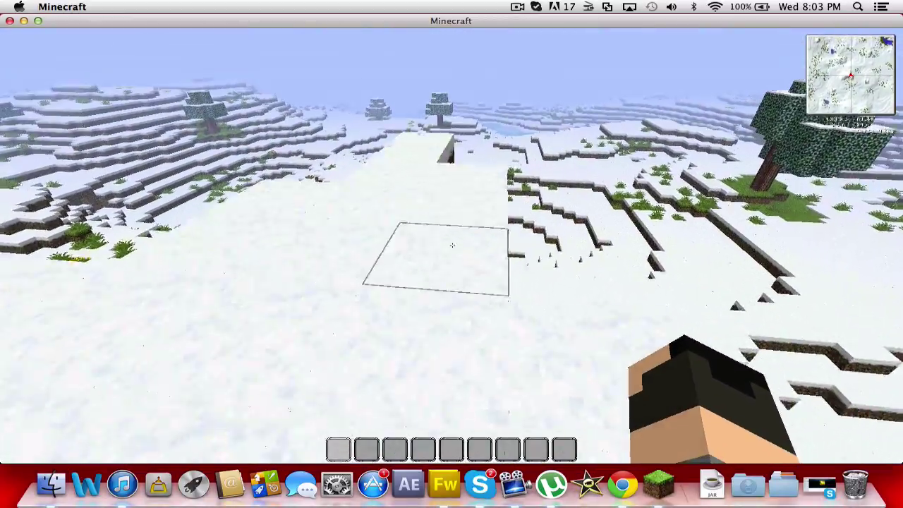
Step: Dig down through snow, grass, dirt and stone, then fly up out of the pit
{"action": "left_click", "coordinate": [452, 245]}
{"action": "left_click", "coordinate": [452, 246]}
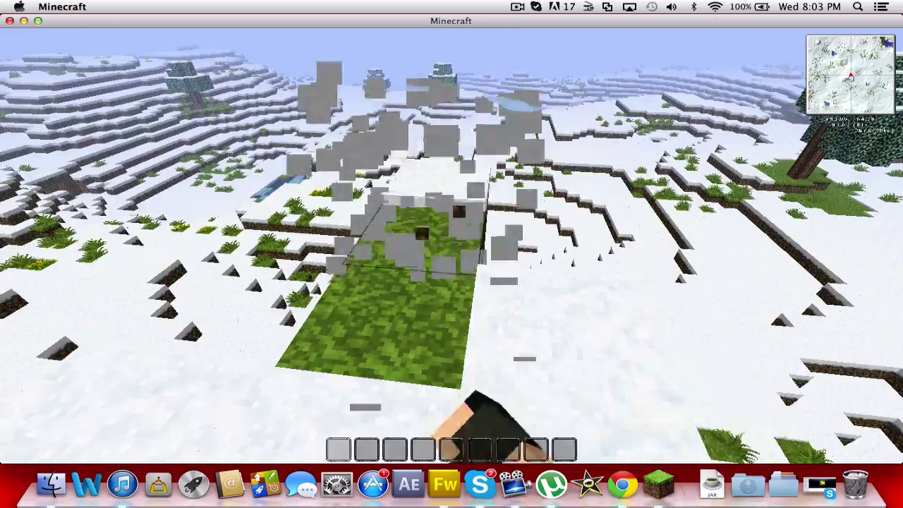
{"action": "left_click", "coordinate": [452, 254]}
{"action": "left_click", "coordinate": [451, 254]}
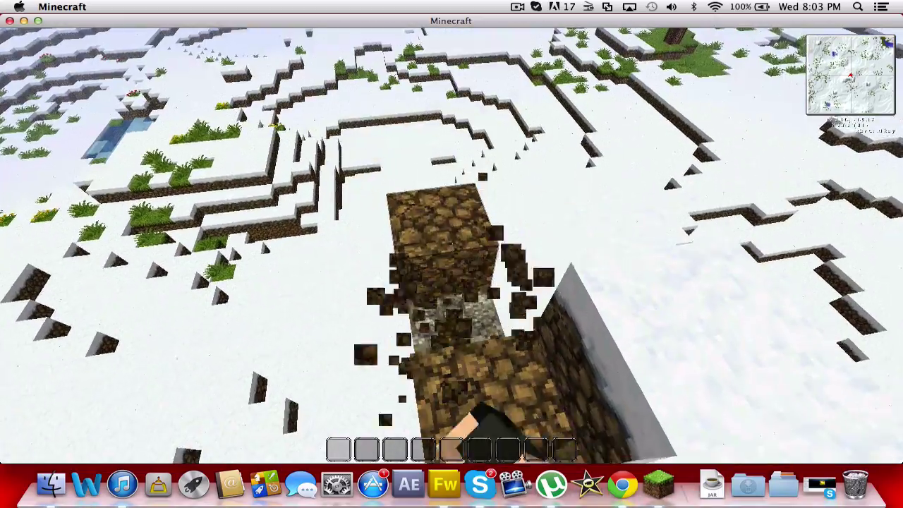
{"action": "left_click", "coordinate": [451, 254]}
{"action": "left_click", "coordinate": [451, 253]}
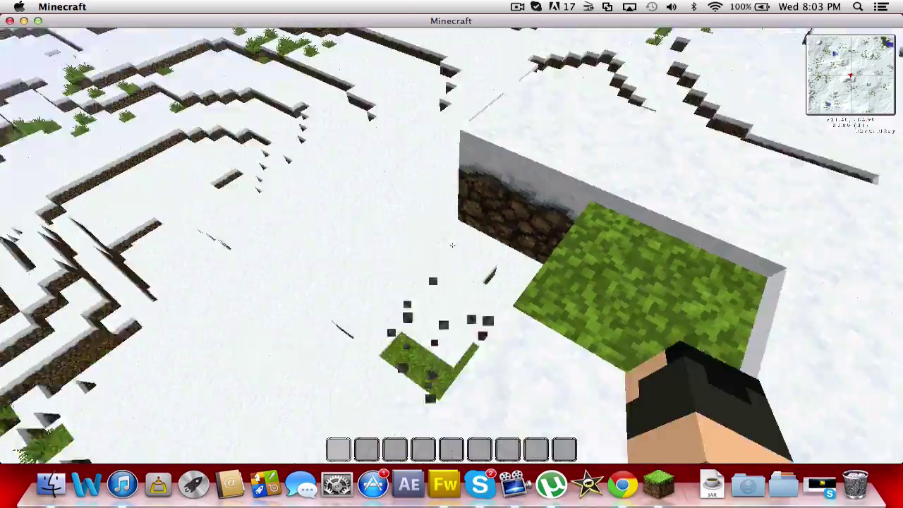
{"action": "left_click", "coordinate": [451, 247]}
{"action": "key", "text": "space"}
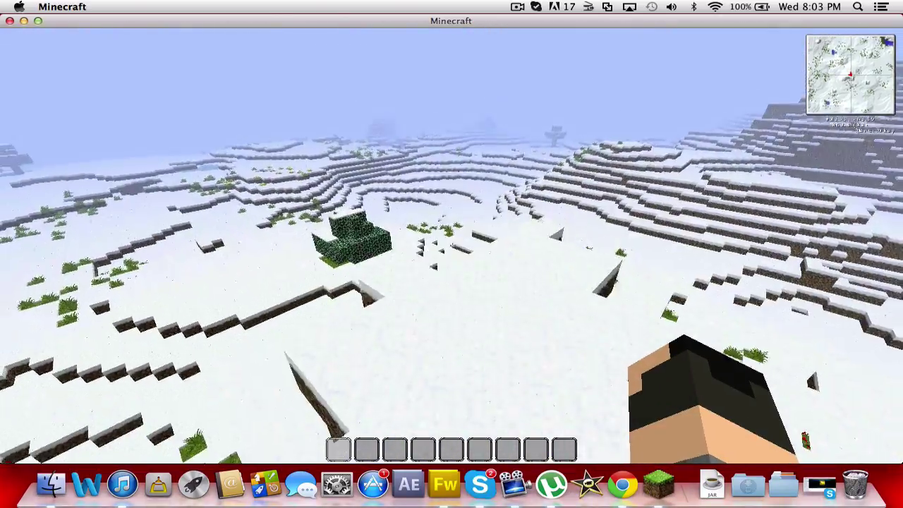